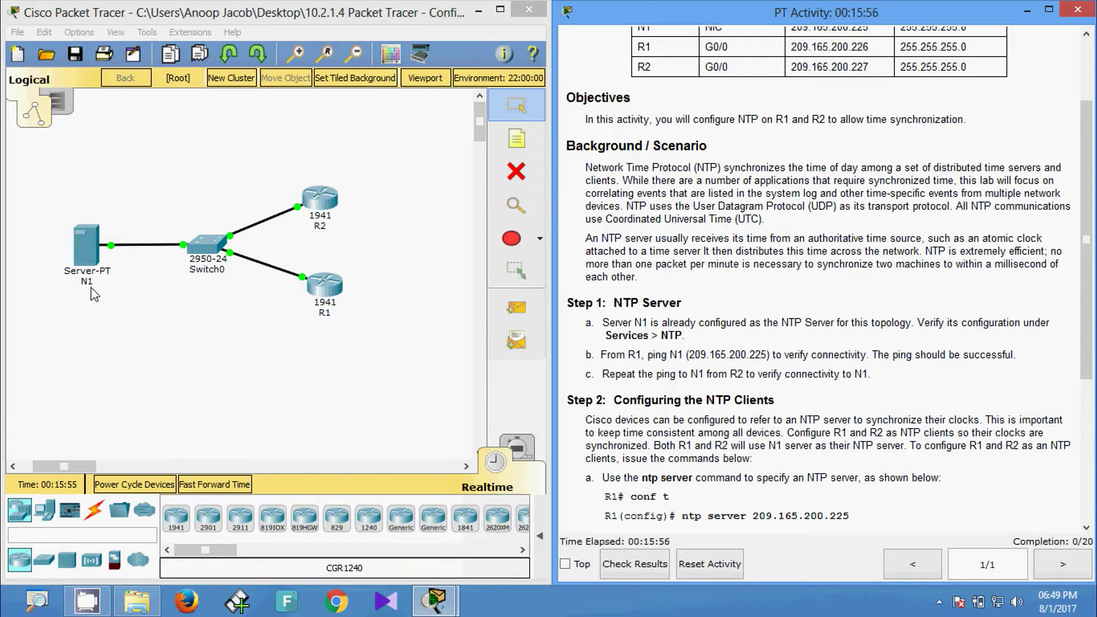
Step: Keep N1's NTP service turned on in its Services settings
{"action": "left_click", "coordinate": [87, 254]}
{"action": "left_click", "coordinate": [342, 146]}
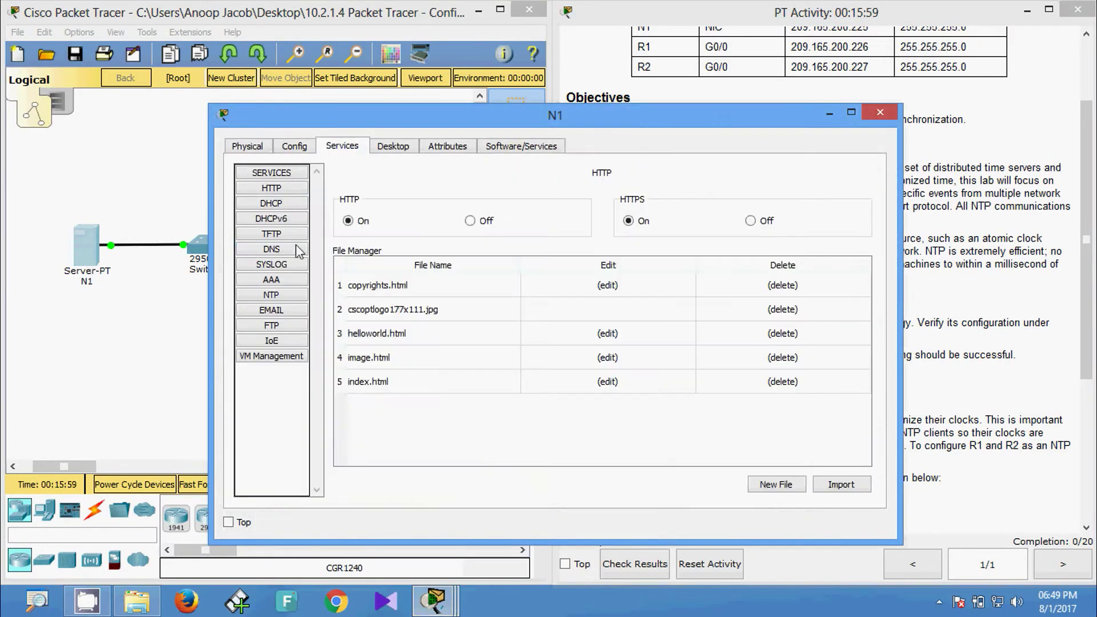
{"action": "left_click", "coordinate": [282, 296]}
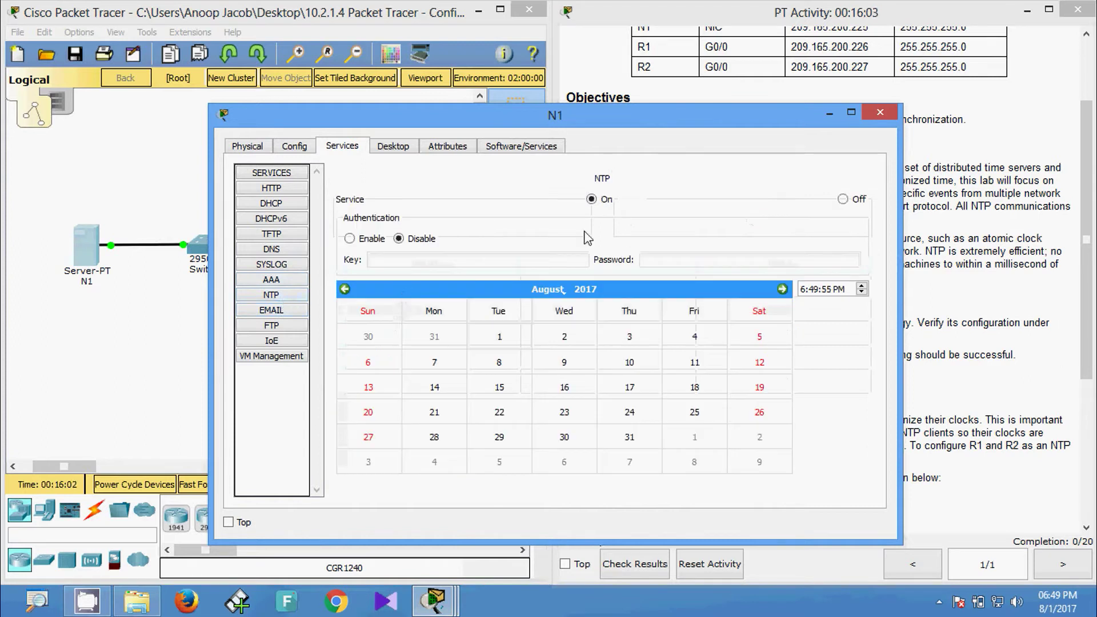
{"action": "left_click", "coordinate": [604, 204]}
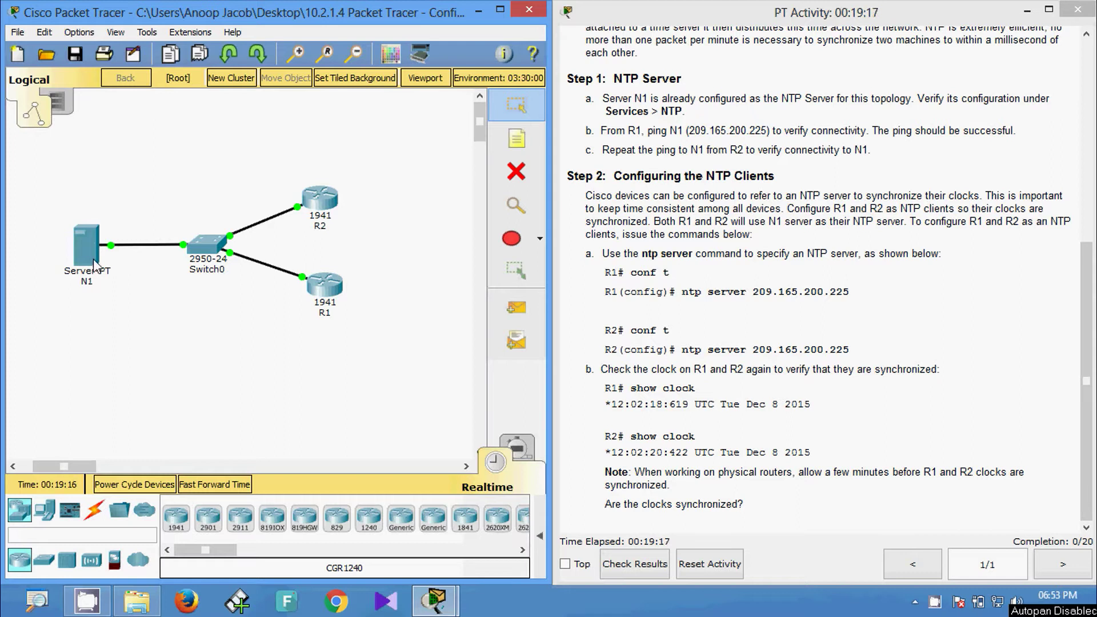
Step: Run ipconfig in N1's command prompt to show its addressing
{"action": "mouse_move", "coordinate": [93, 263]}
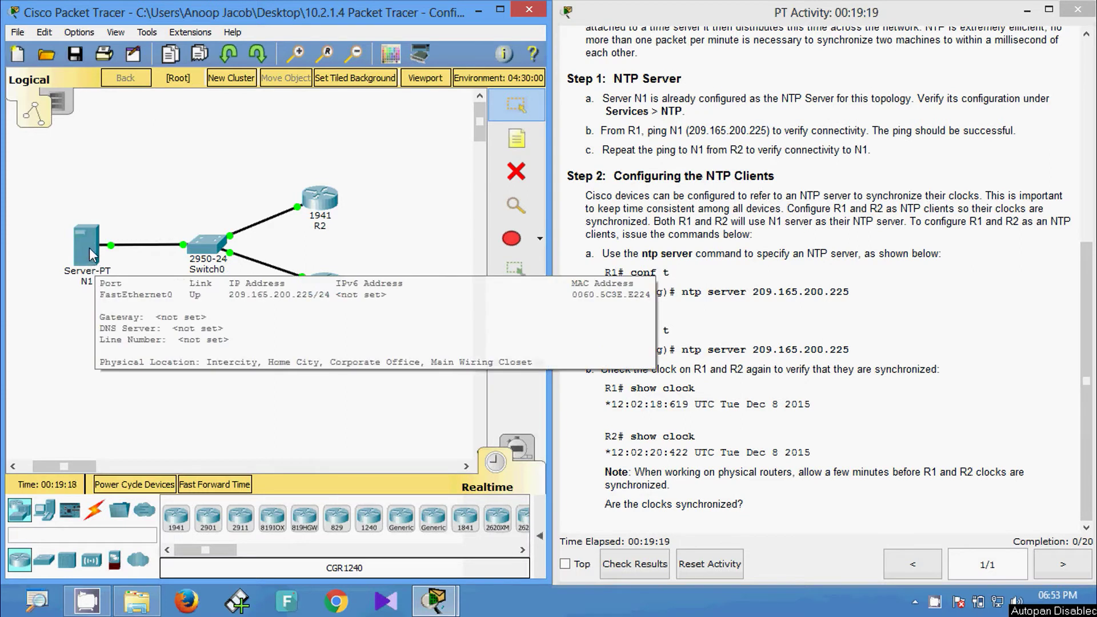
{"action": "left_click", "coordinate": [89, 248]}
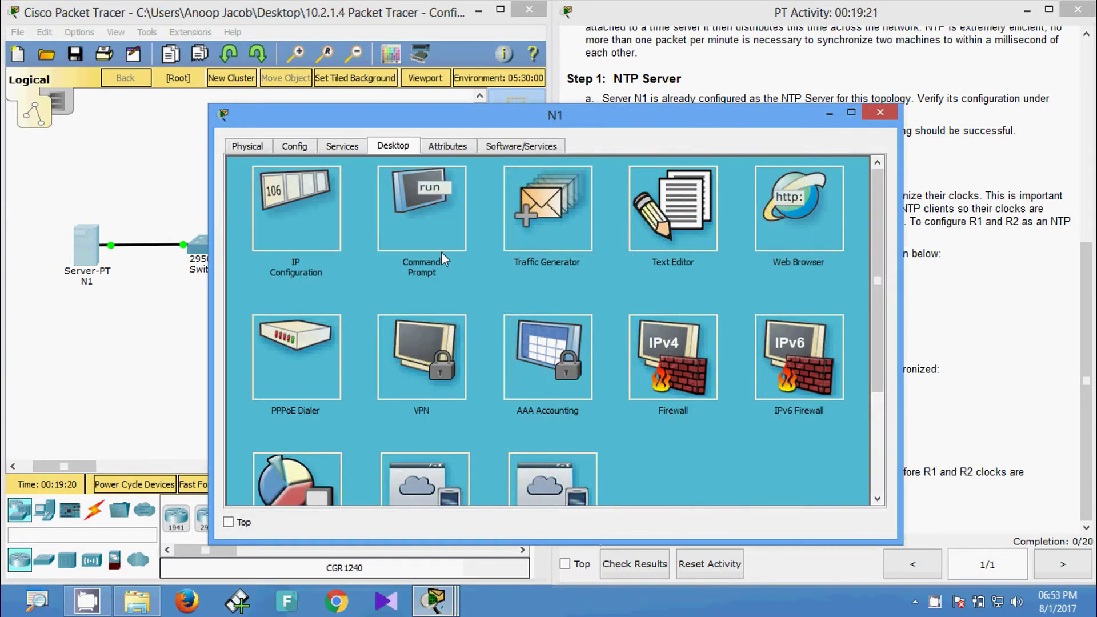
{"action": "left_click", "coordinate": [430, 229]}
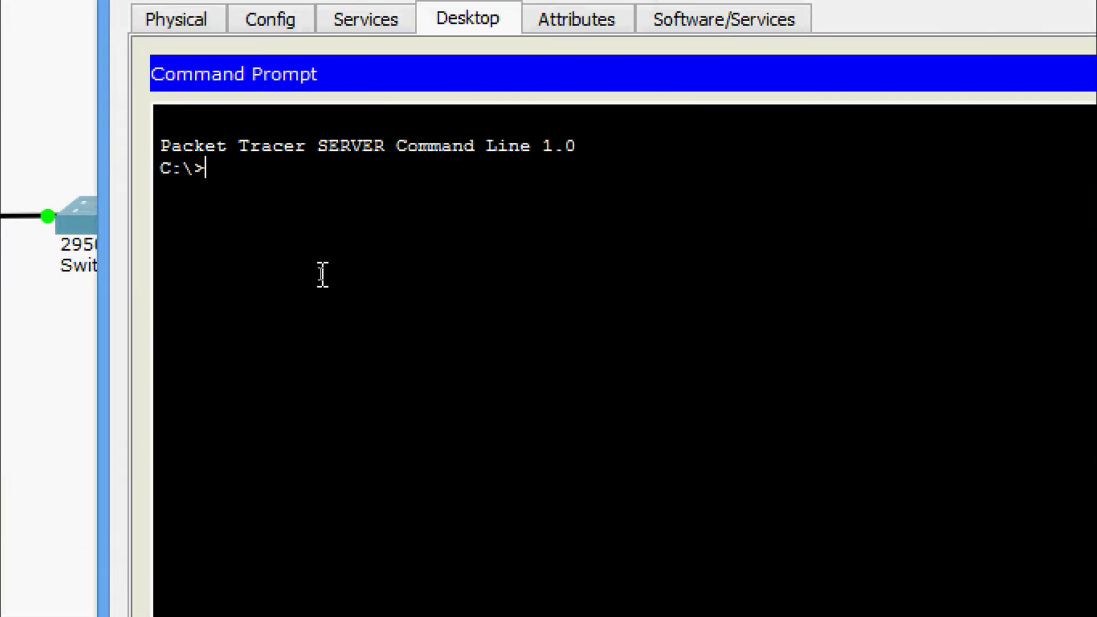
{"action": "type", "text": "ipconfig"}
{"action": "key", "text": "Return"}
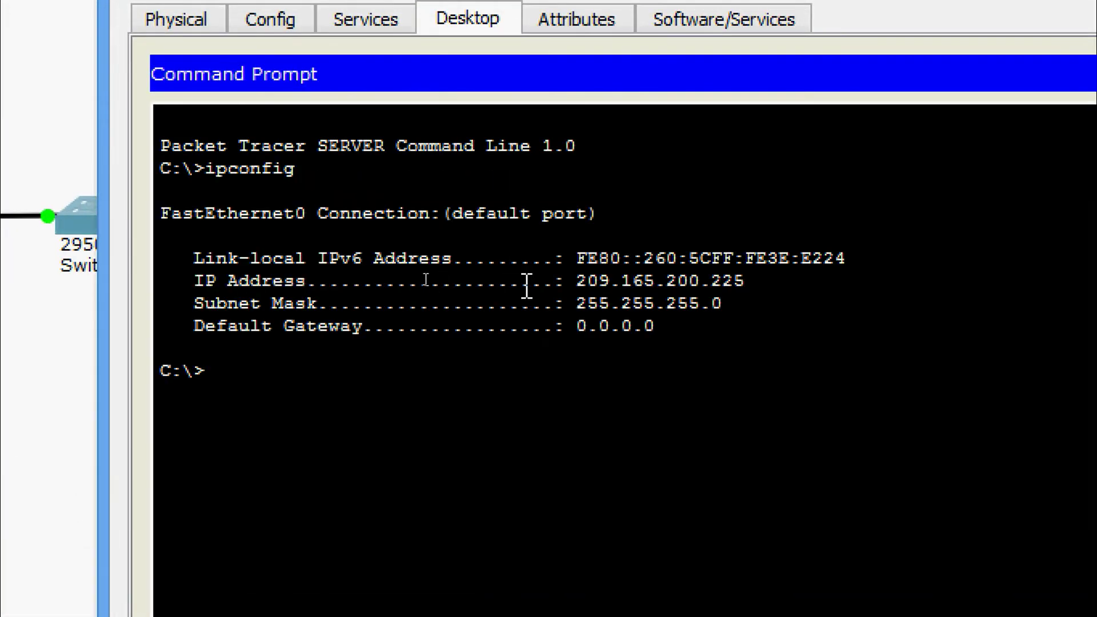
Step: Copy N1's IP address 209.165.200.225 and close the N1 window
{"action": "left_click_drag", "start_coordinate": [576, 280], "coordinate": [758, 282]}
{"action": "right_click", "coordinate": [731, 284]}
{"action": "left_click", "coordinate": [753, 300]}
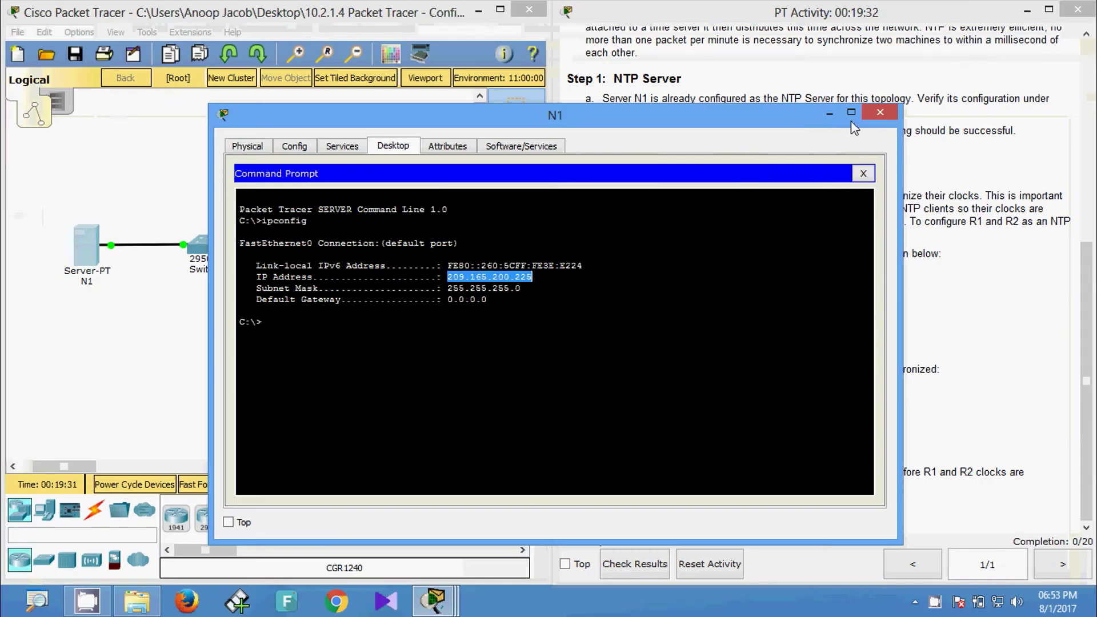
{"action": "left_click", "coordinate": [880, 112]}
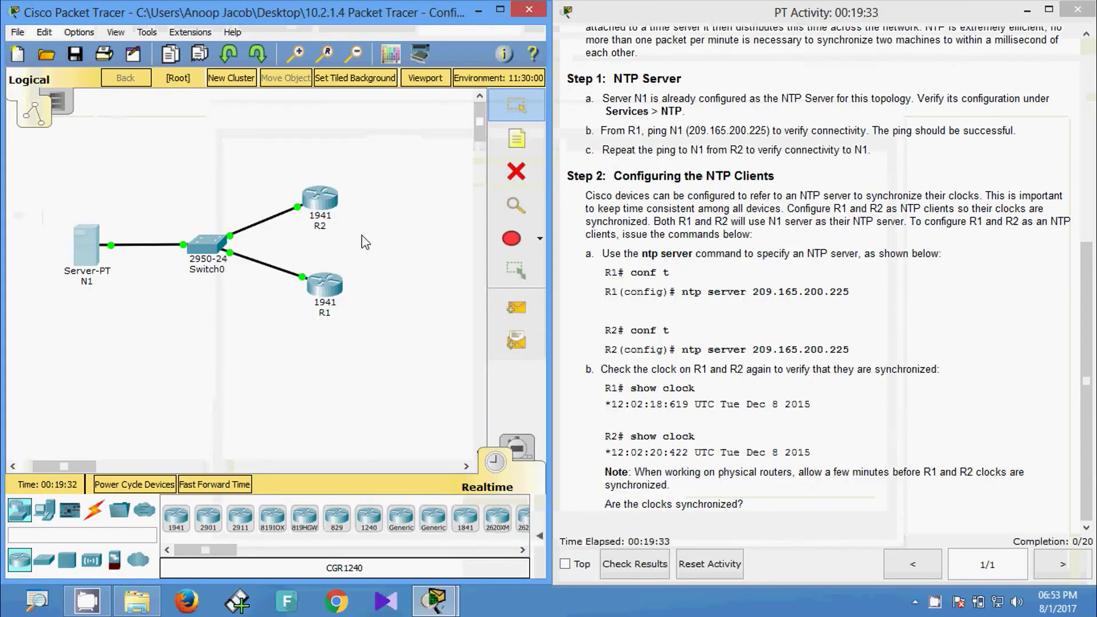
Step: Enter privileged mode with enable in R1's CLI
{"action": "left_click", "coordinate": [323, 284]}
{"action": "left_click", "coordinate": [459, 146]}
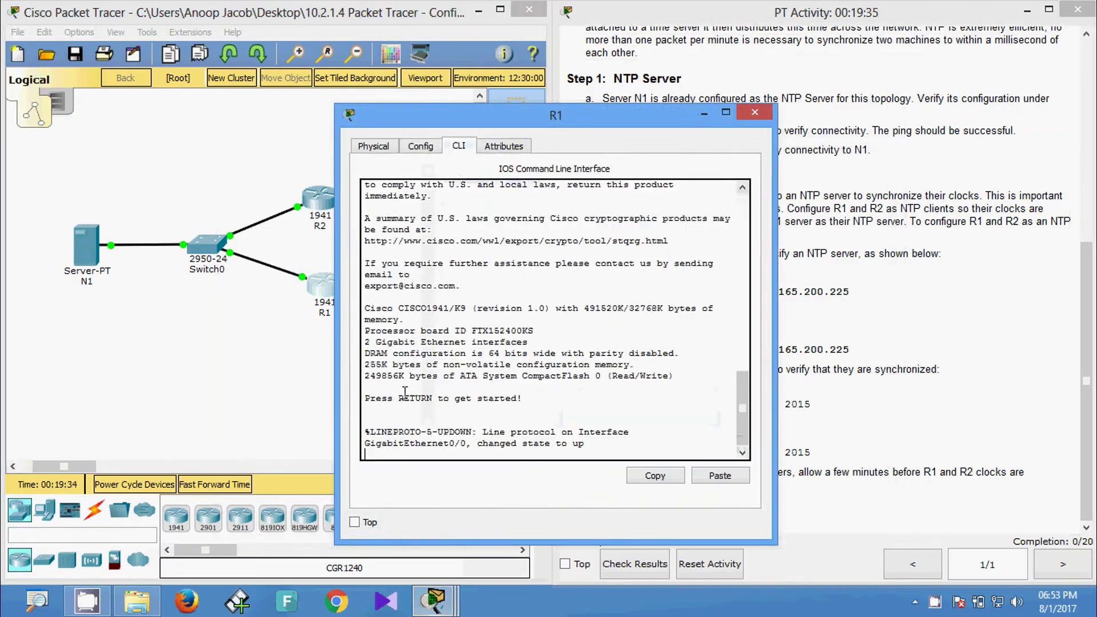
{"action": "key", "text": "Return"}
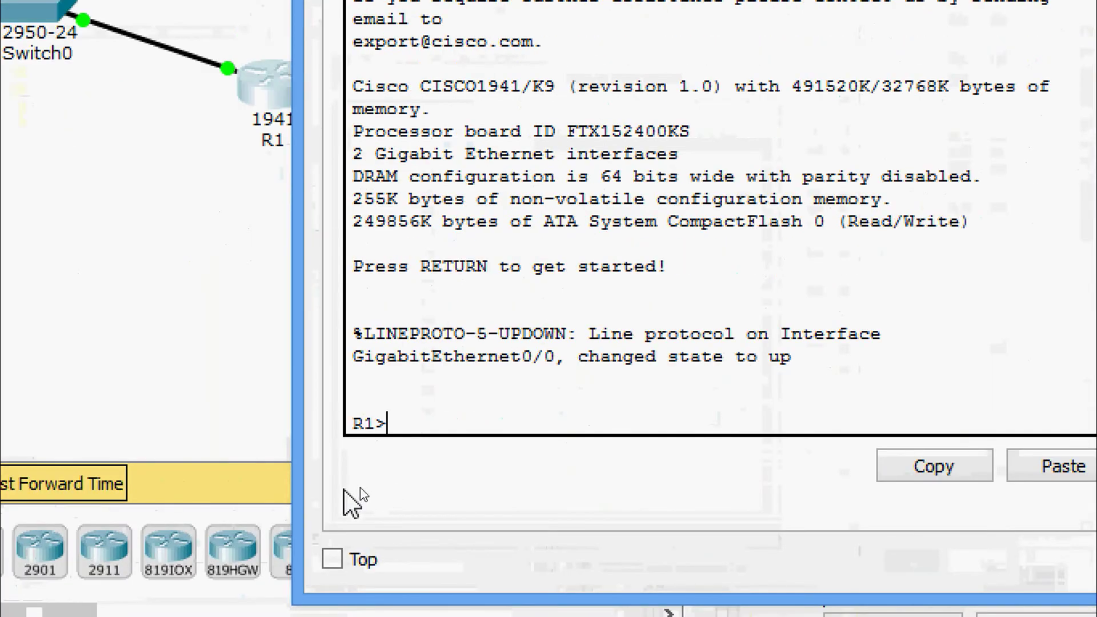
{"action": "type", "text": "ena"}
{"action": "key", "text": "Tab"}
{"action": "key", "text": "Return"}
Step: Ping N1 at 209.165.200.225 from R1 twice, reaching 100 percent (5/5) success
{"action": "type", "text": "pi"}
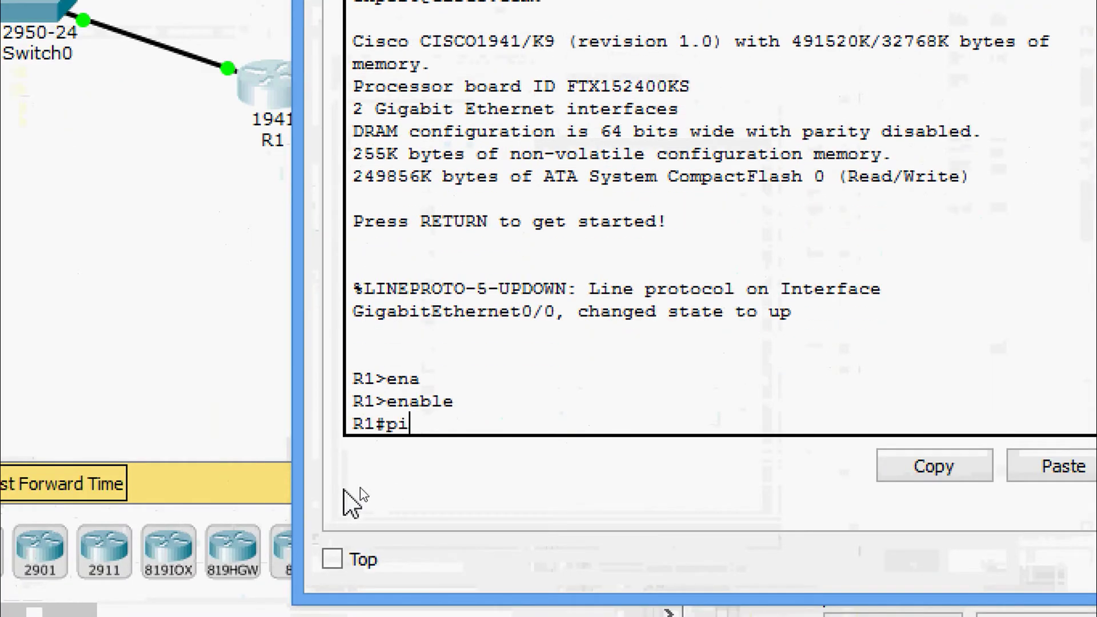
{"action": "key", "text": "Tab"}
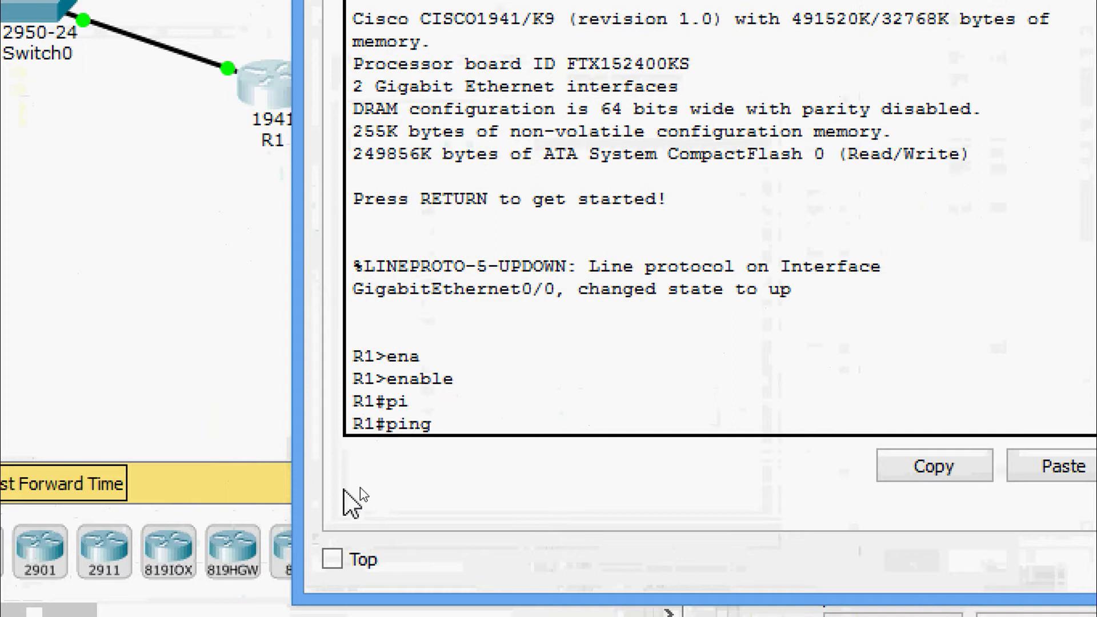
{"action": "right_click", "coordinate": [445, 429]}
{"action": "left_click", "coordinate": [483, 480]}
{"action": "key", "text": "Return"}
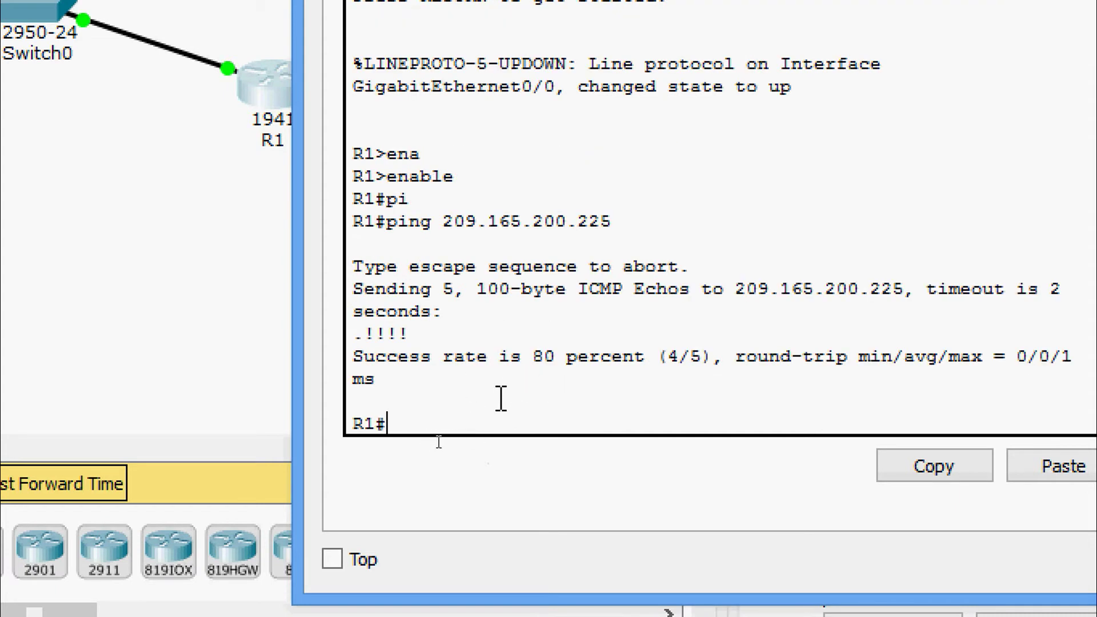
{"action": "key", "text": "Up"}
{"action": "key", "text": "Up"}
{"action": "key", "text": "Return"}
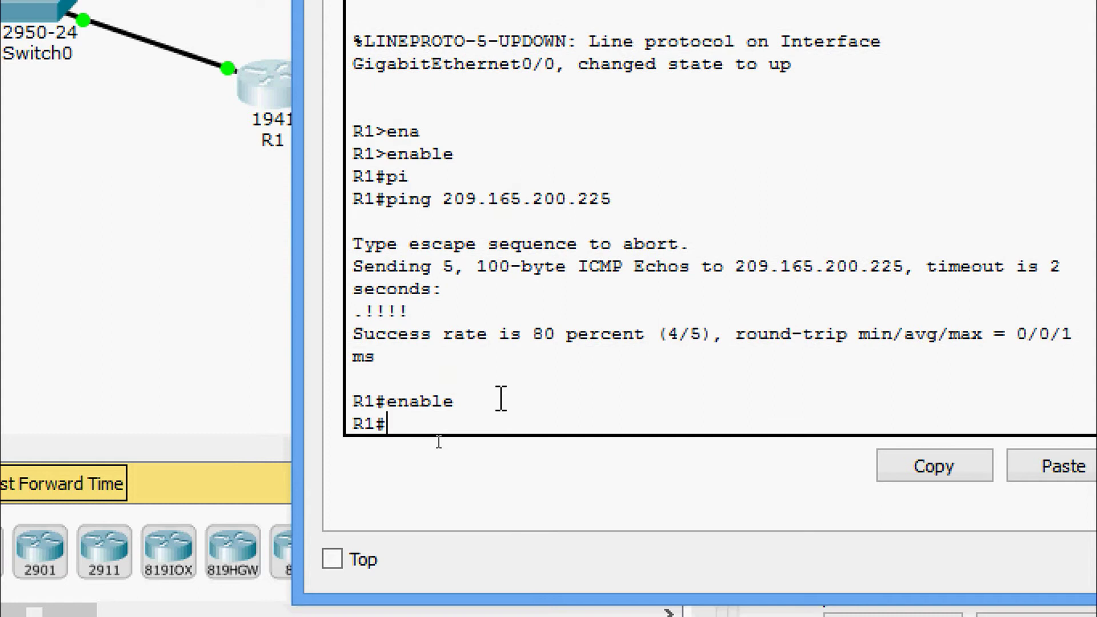
{"action": "key", "text": "Up"}
{"action": "key", "text": "Up"}
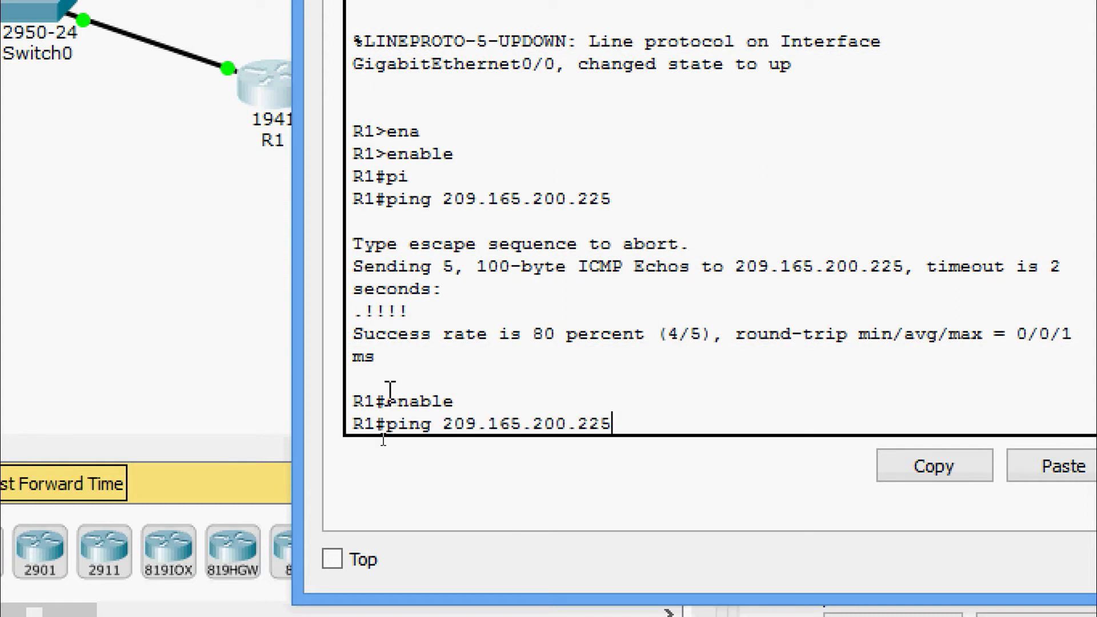
{"action": "key", "text": "Return"}
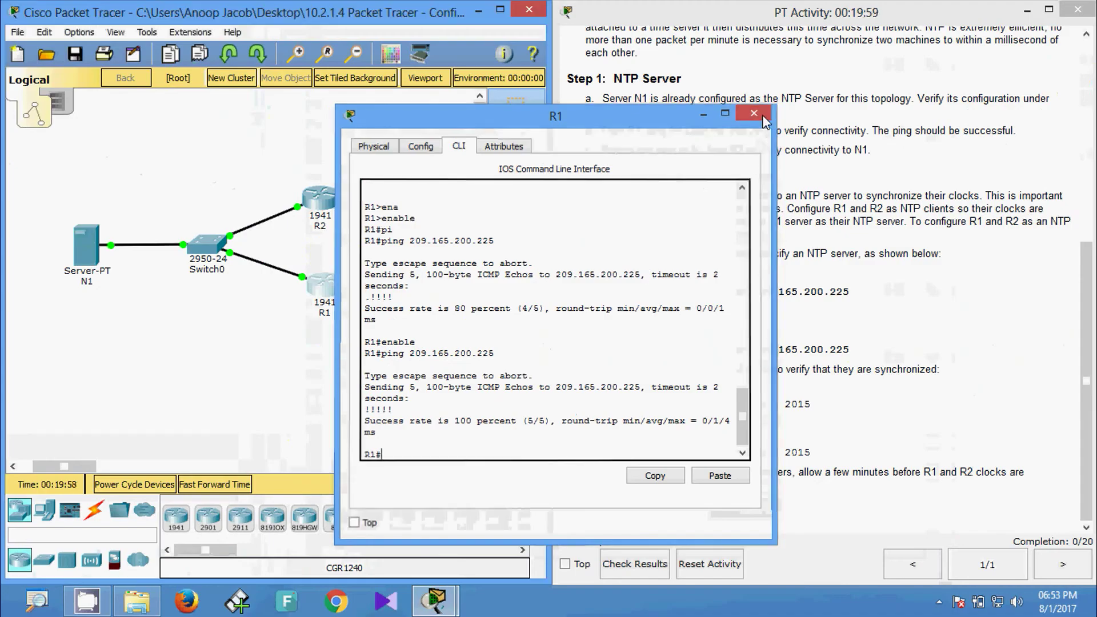
Step: Close R1's window and enter privileged mode with enable in R2's CLI
{"action": "left_click", "coordinate": [762, 117]}
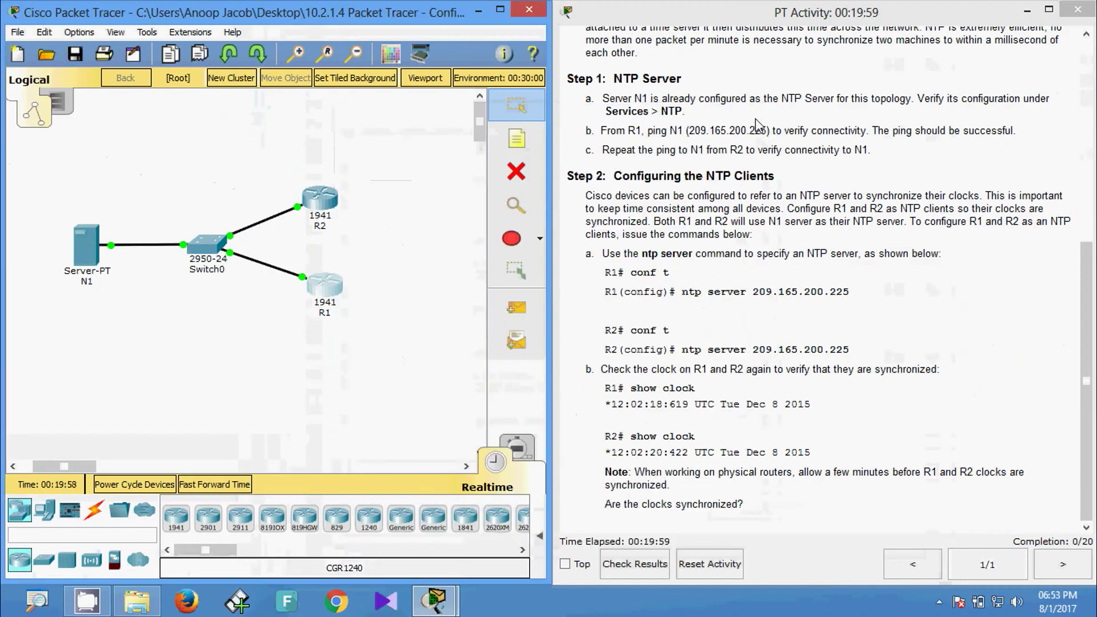
{"action": "left_click", "coordinate": [327, 201]}
{"action": "left_click", "coordinate": [460, 148]}
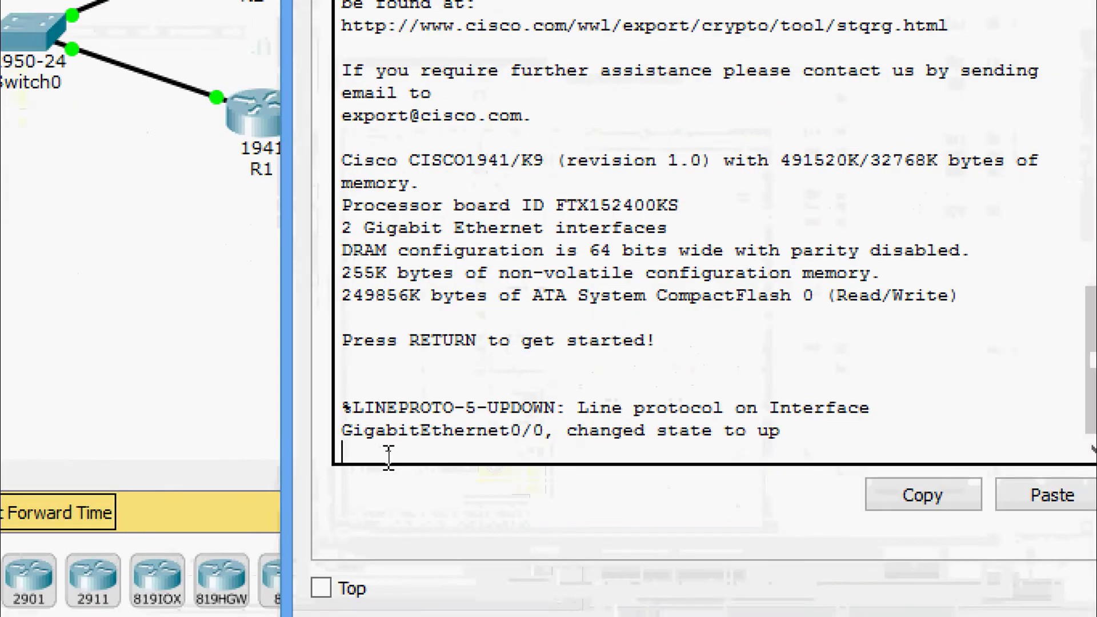
{"action": "key", "text": "Return"}
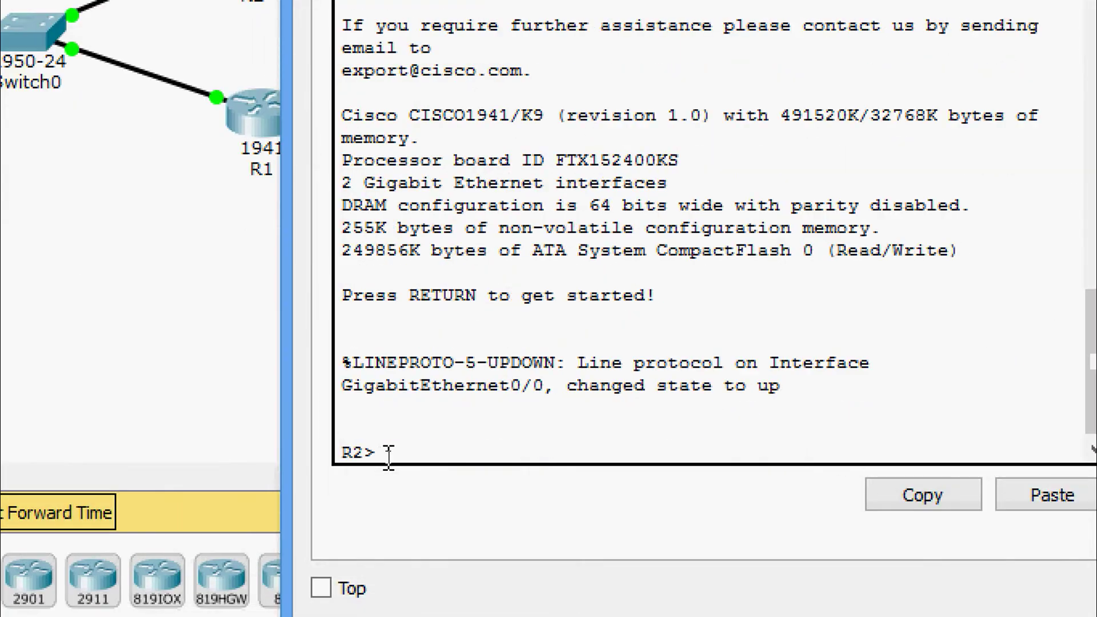
{"action": "type", "text": "ena"}
{"action": "key", "text": "Tab"}
{"action": "key", "text": "Return"}
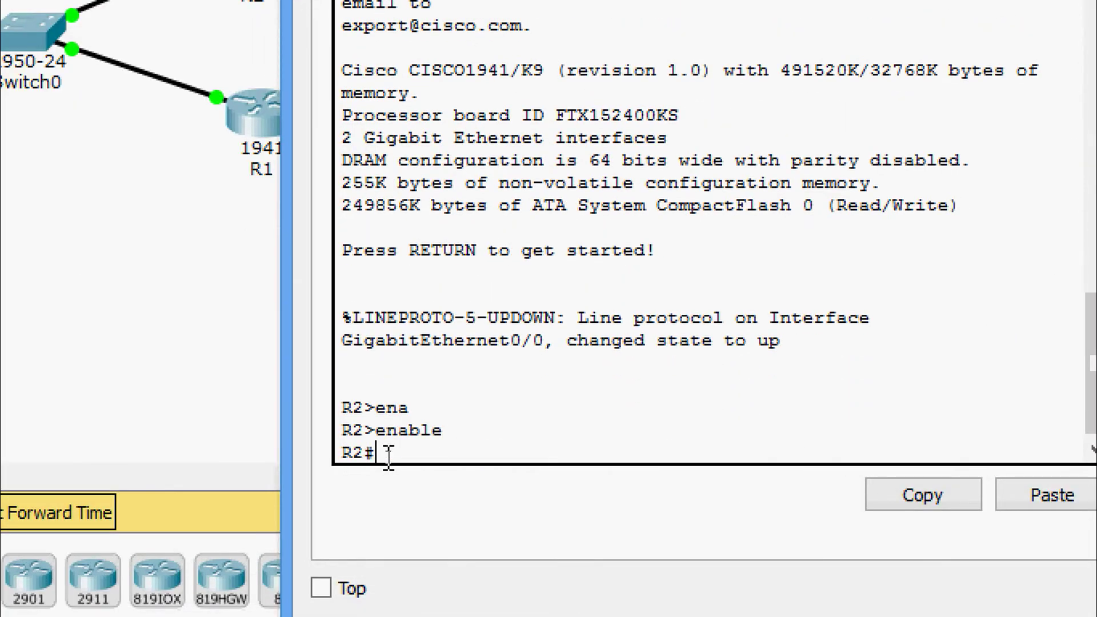
Step: Ping N1 at 209.165.200.225 from R2 twice until it fully succeeds
{"action": "type", "text": "pin"}
{"action": "key", "text": "Tab"}
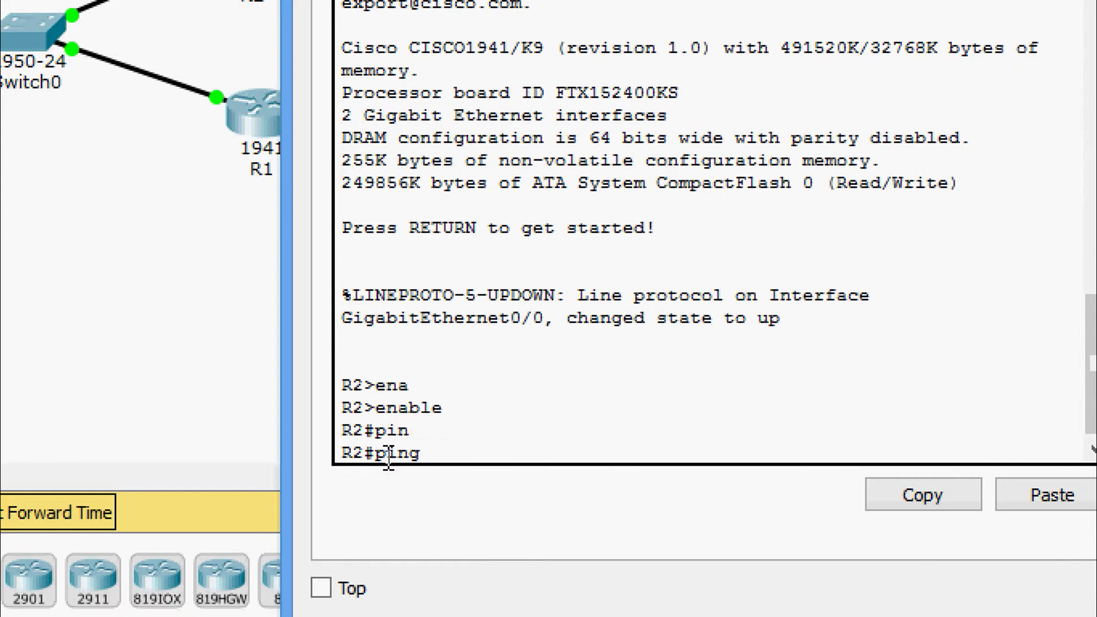
{"action": "right_click", "coordinate": [432, 457]}
{"action": "left_click", "coordinate": [461, 513]}
{"action": "key", "text": "Return"}
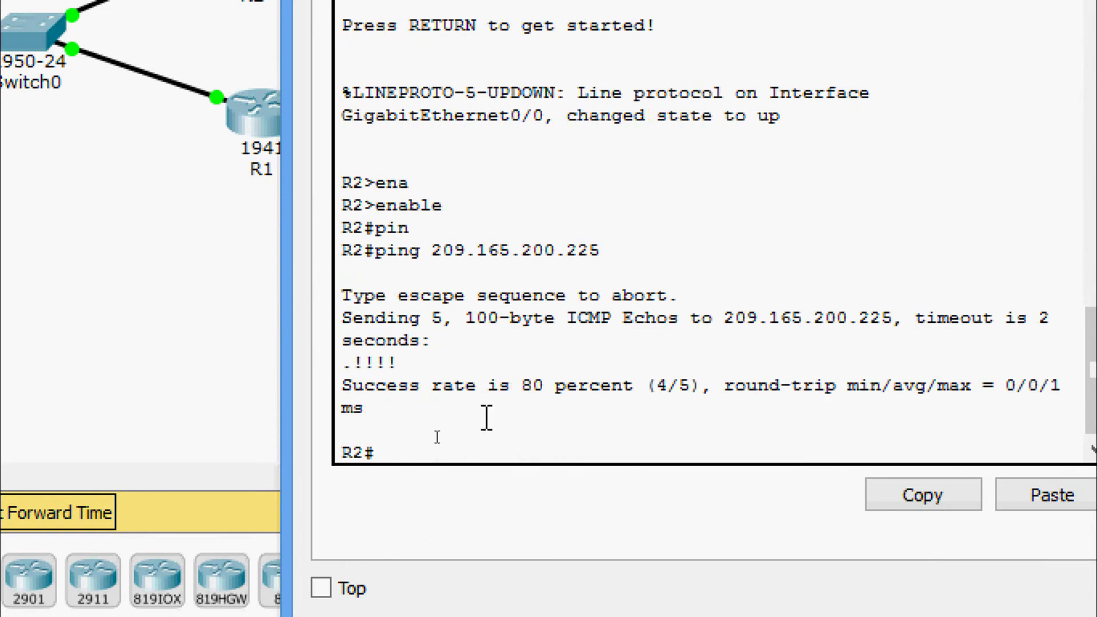
{"action": "key", "text": "Up"}
{"action": "key", "text": "Up"}
{"action": "key", "text": "Up"}
{"action": "key", "text": "Return"}
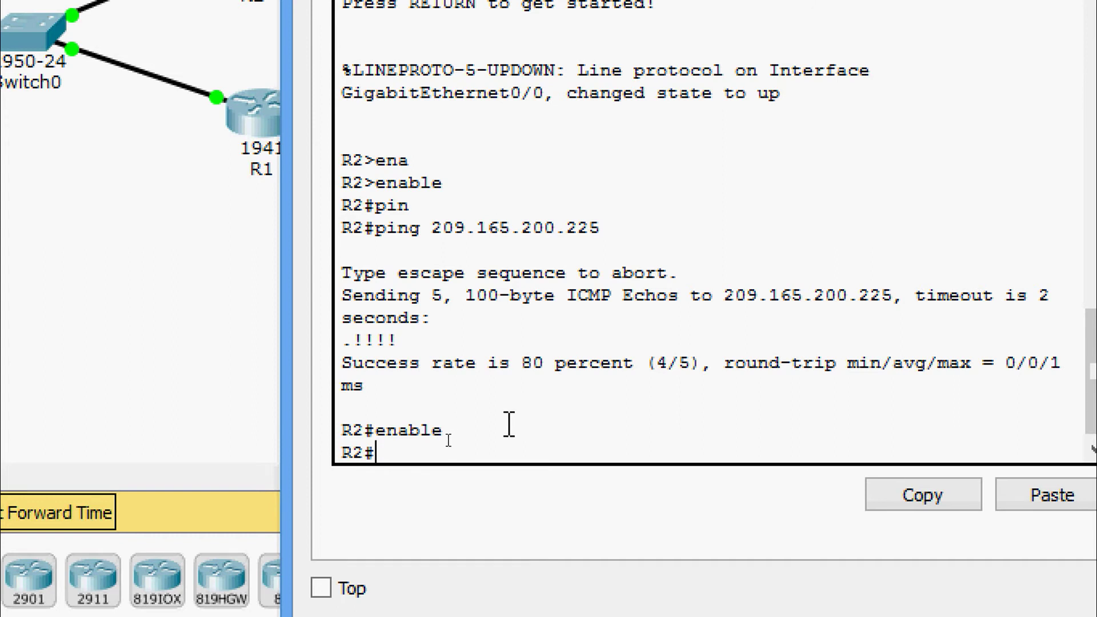
{"action": "key", "text": "Up"}
{"action": "key", "text": "Up"}
{"action": "key", "text": "Return"}
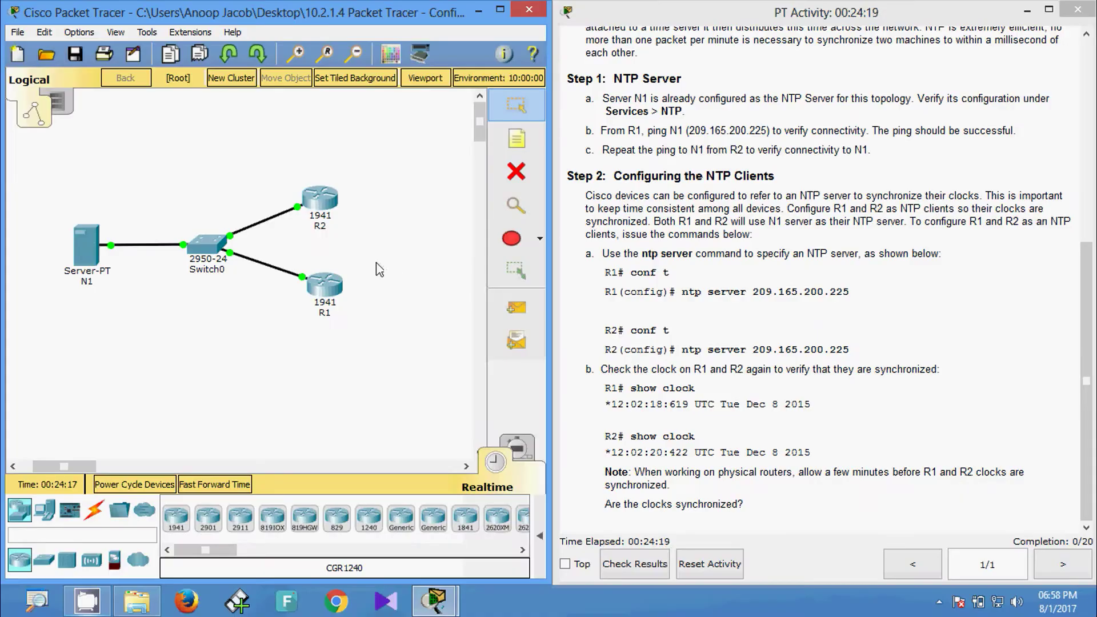
Step: In R1's configure terminal mode, enter ntp server 209.165.200.225
{"action": "left_click", "coordinate": [336, 288]}
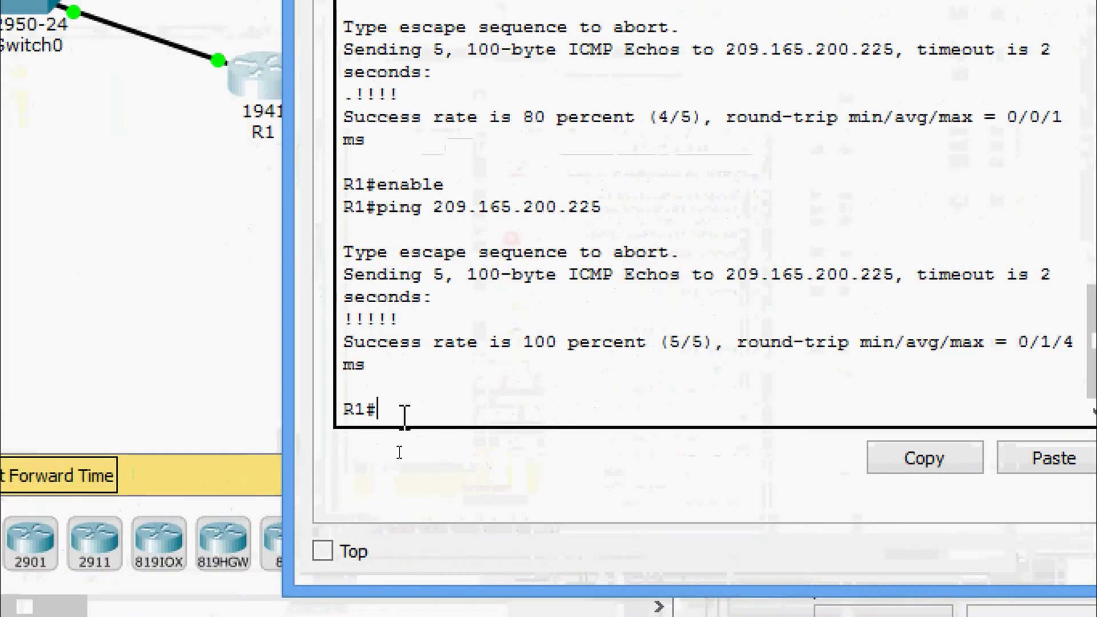
{"action": "type", "text": "conf"}
{"action": "key", "text": "Tab"}
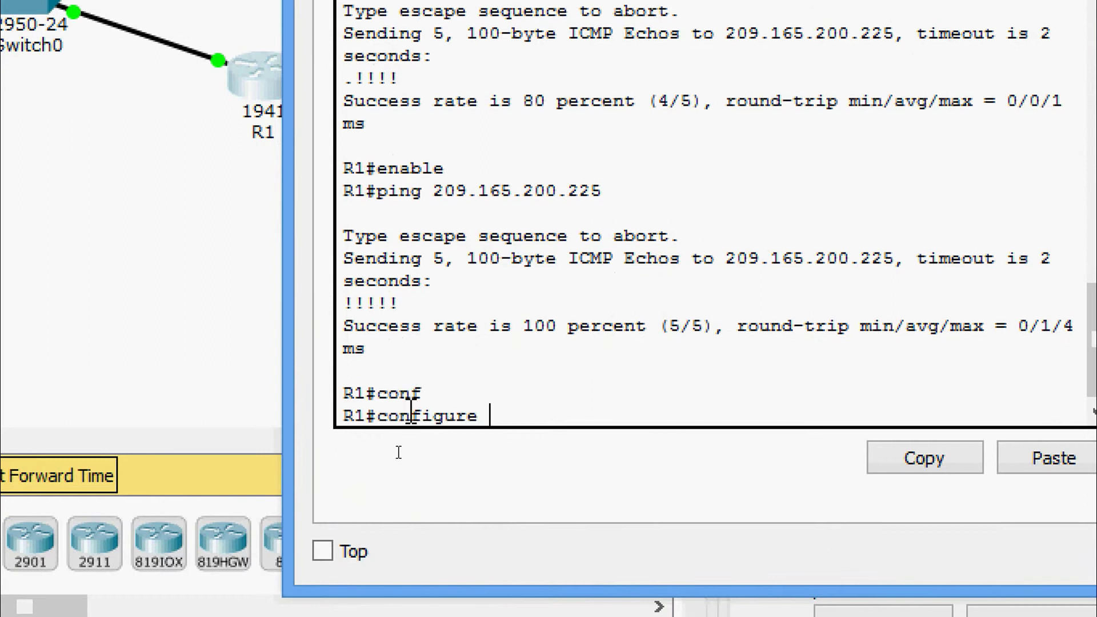
{"action": "type", "text": "t"}
{"action": "key", "text": "Tab"}
{"action": "key", "text": "Return"}
{"action": "key", "text": "Return"}
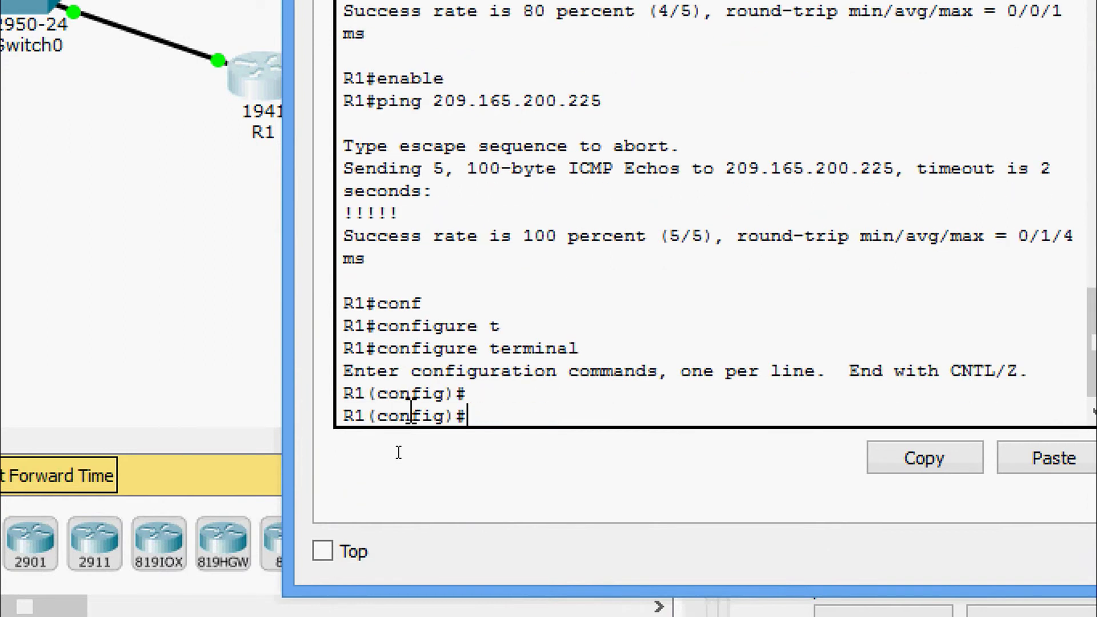
{"action": "type", "text": "nt"}
{"action": "key", "text": "Tab"}
{"action": "type", "text": "se"}
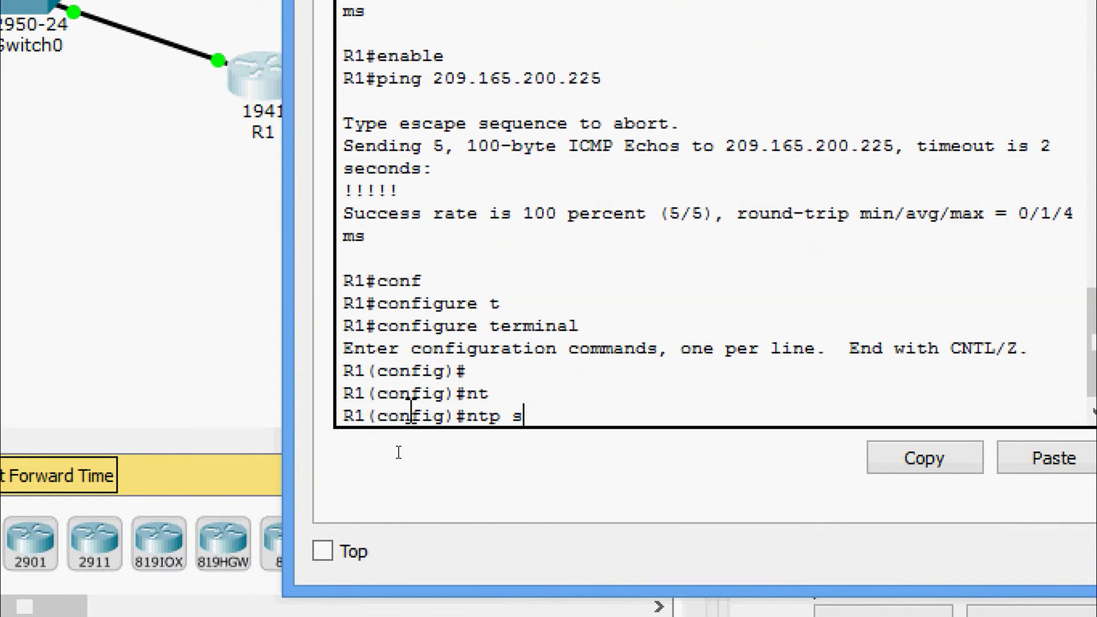
{"action": "key", "text": "Tab"}
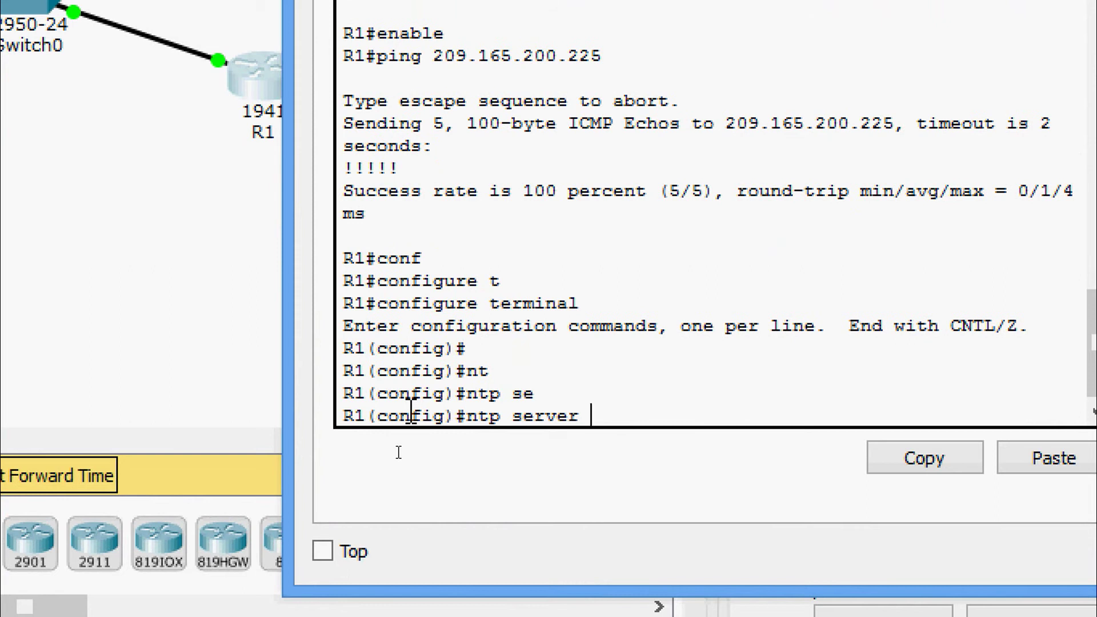
{"action": "type", "text": "209.165.200"}
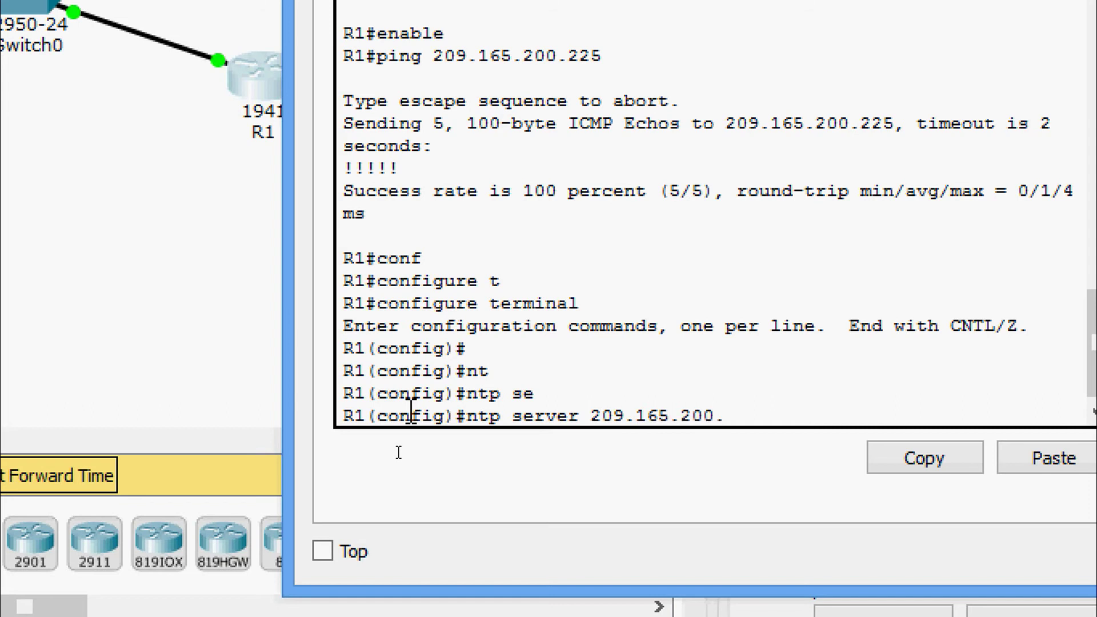
{"action": "type", "text": ".225"}
{"action": "key", "text": "Return"}
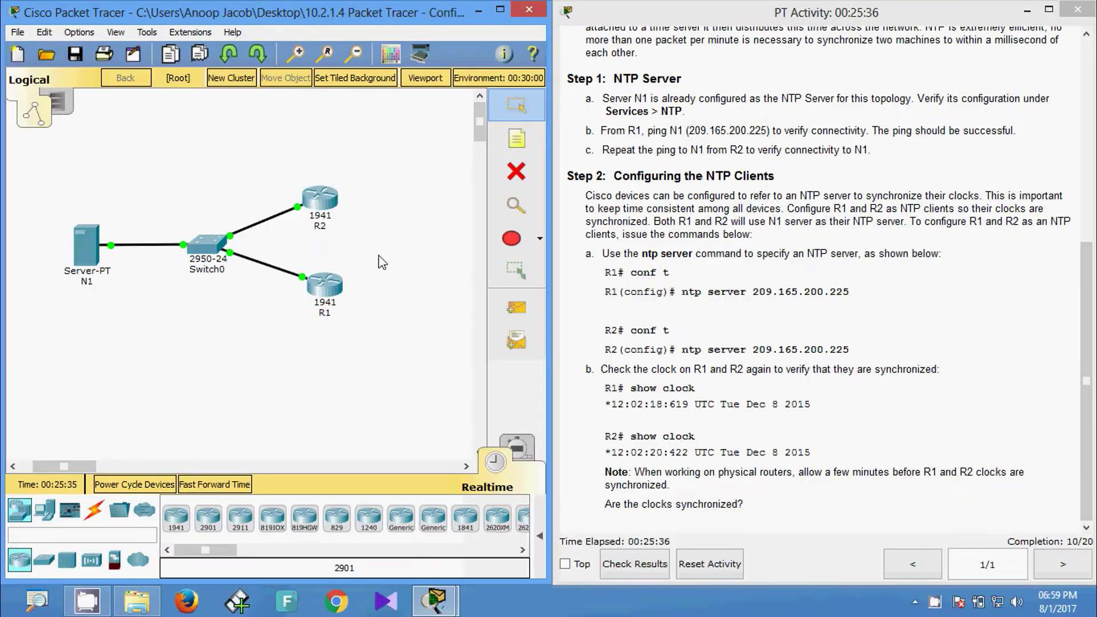
Step: Enter global configuration mode in R2's CLI with configure terminal
{"action": "left_click", "coordinate": [335, 215]}
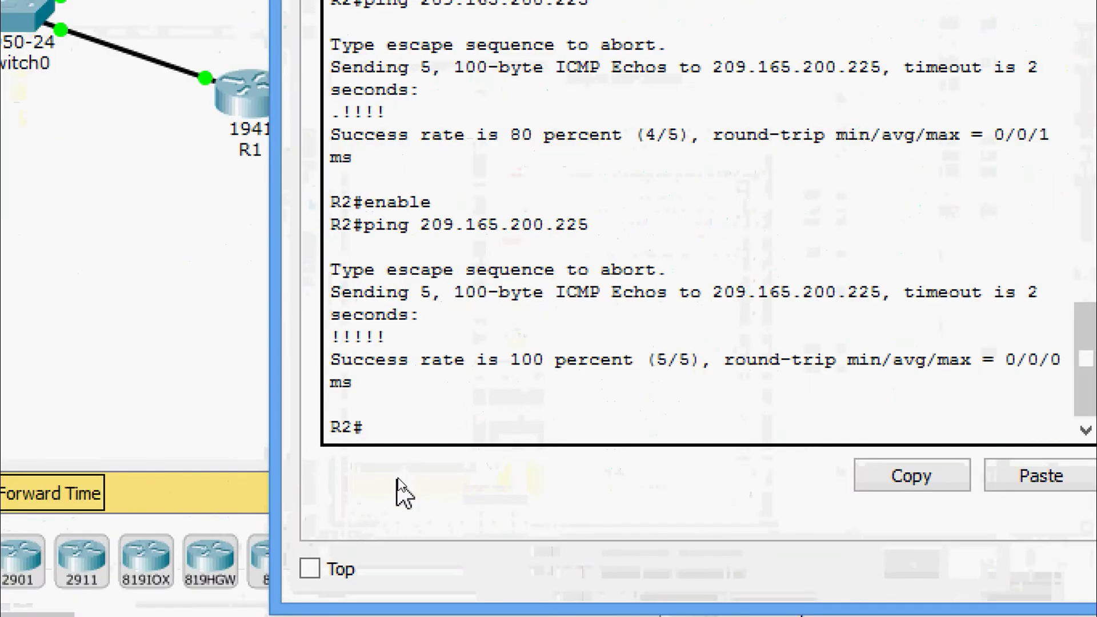
{"action": "key", "text": "Return"}
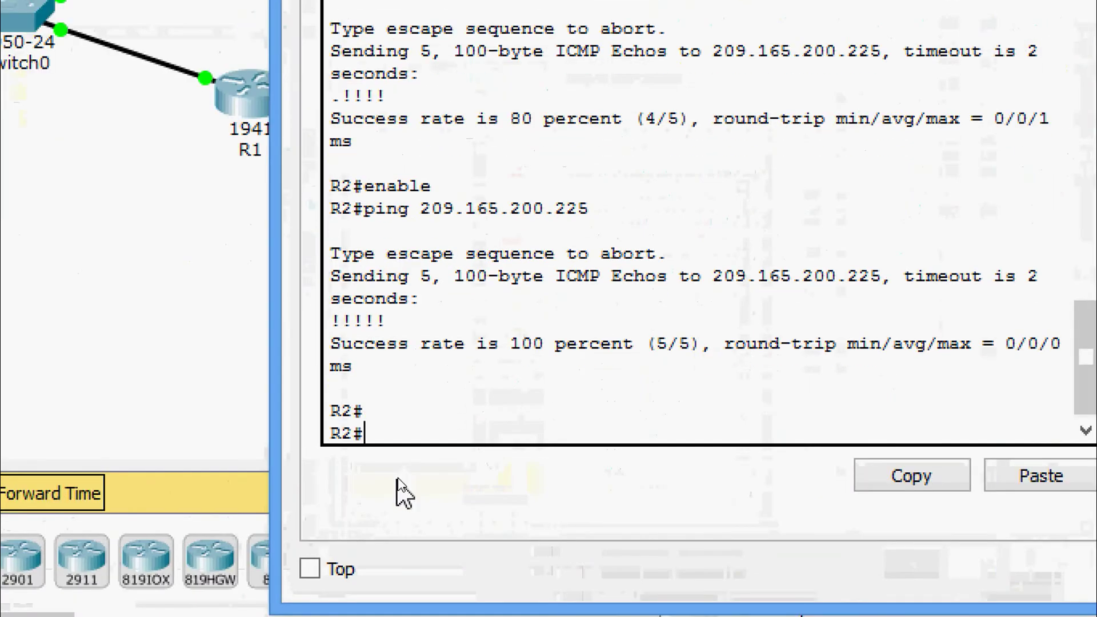
{"action": "type", "text": "conf"}
{"action": "key", "text": "Tab"}
{"action": "type", "text": "t"}
{"action": "key", "text": "Tab"}
{"action": "key", "text": "Return"}
{"action": "key", "text": "Return"}
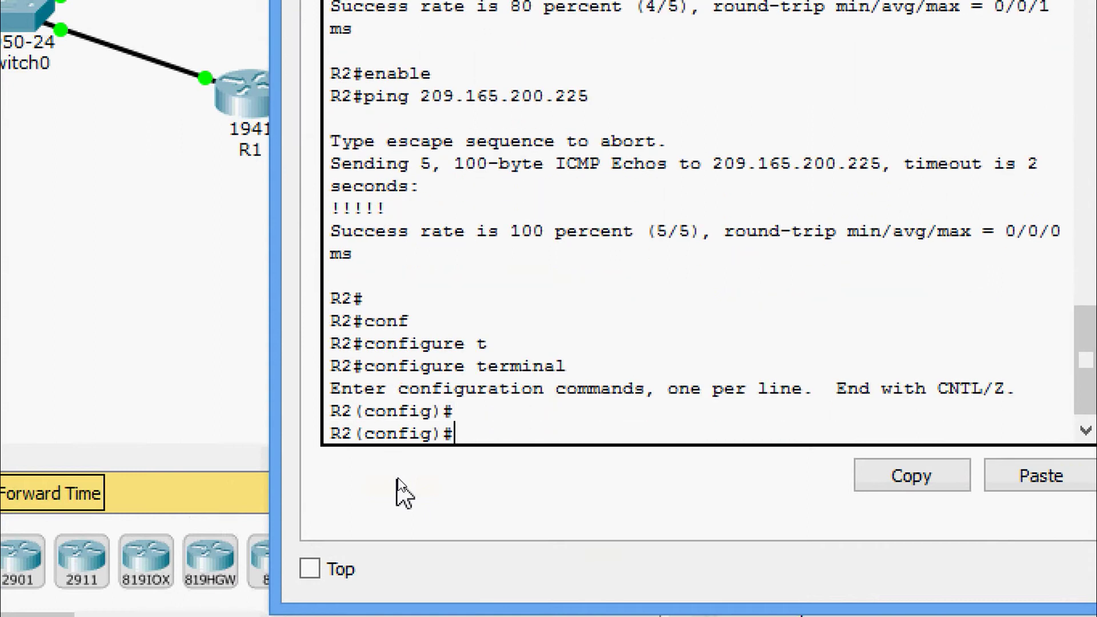
{"action": "key", "text": "Return"}
Step: Set ntp server 209.165.200.225 on R2 by pasting N1's address
{"action": "type", "text": "nt"}
{"action": "key", "text": "Tab"}
{"action": "type", "text": "ser"}
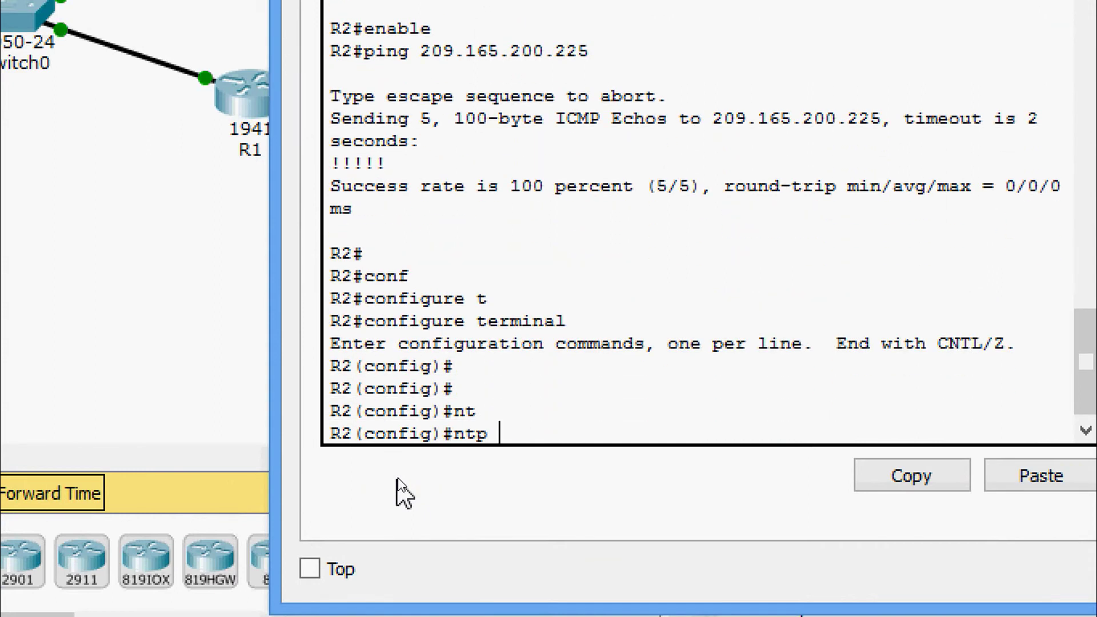
{"action": "key", "text": "Tab"}
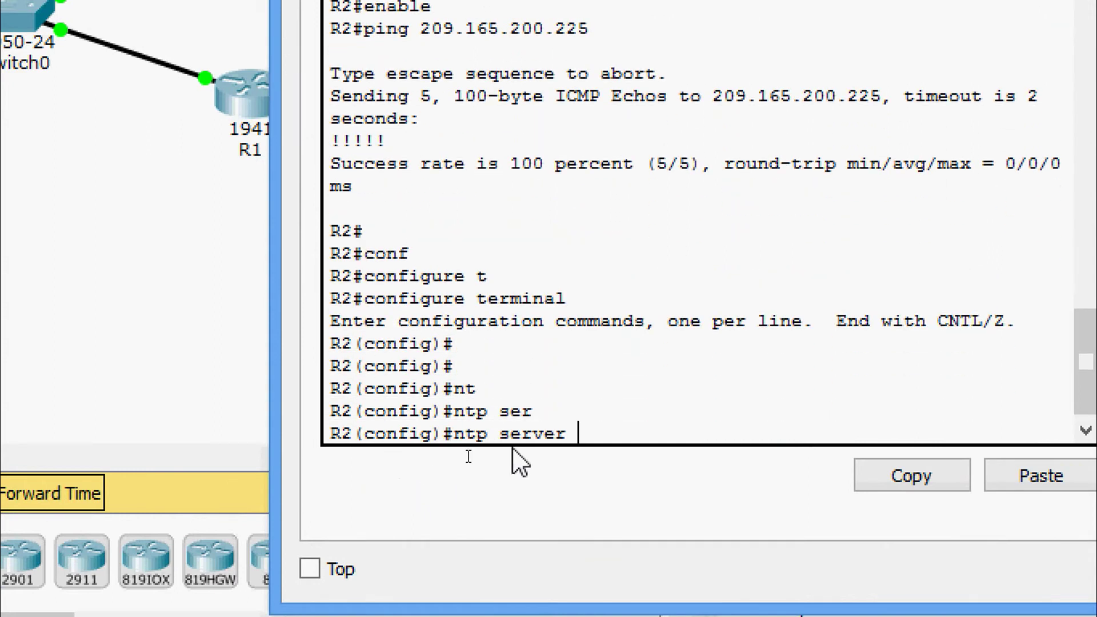
{"action": "right_click", "coordinate": [584, 434]}
{"action": "left_click", "coordinate": [618, 487]}
{"action": "key", "text": "Return"}
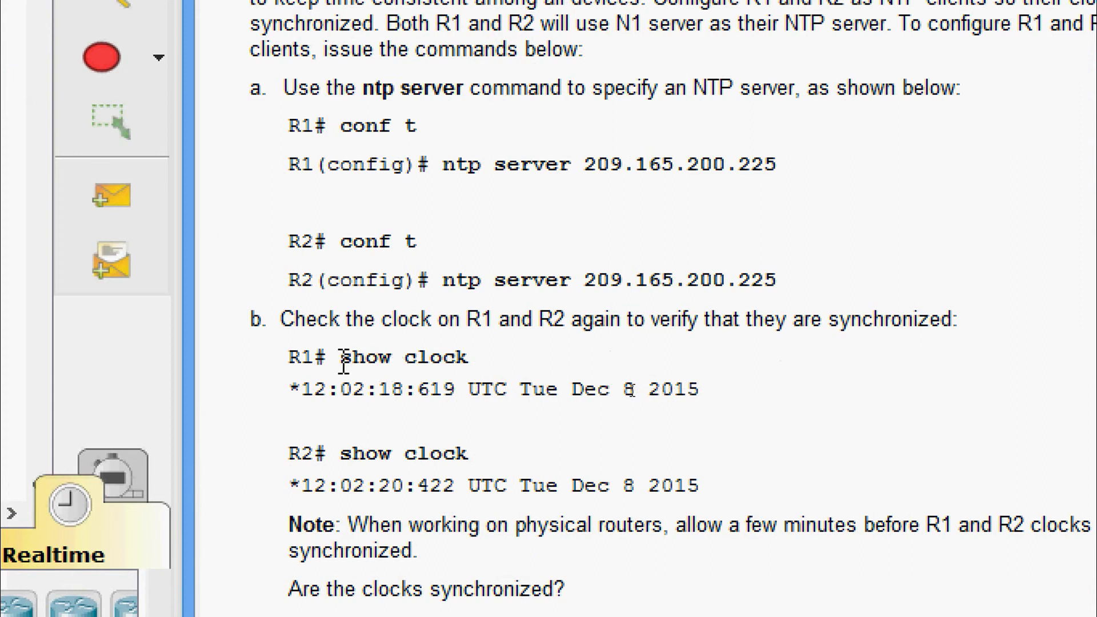
Step: Exit configuration mode on R1 with Ctrl+Z
{"action": "left_click_drag", "start_coordinate": [342, 360], "coordinate": [484, 377]}
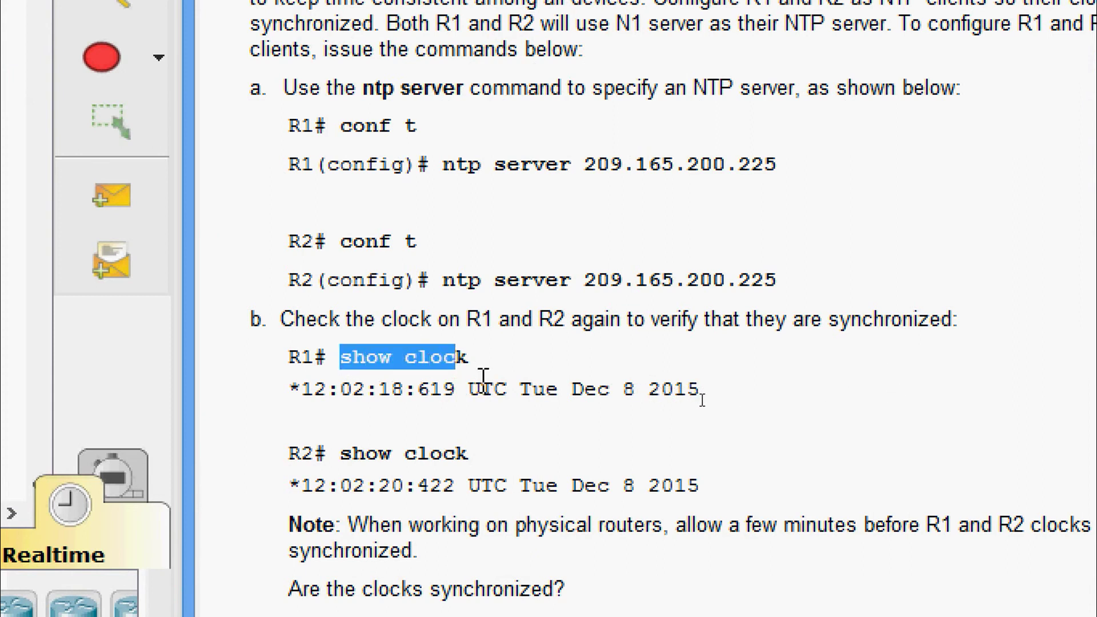
{"action": "left_click", "coordinate": [484, 377]}
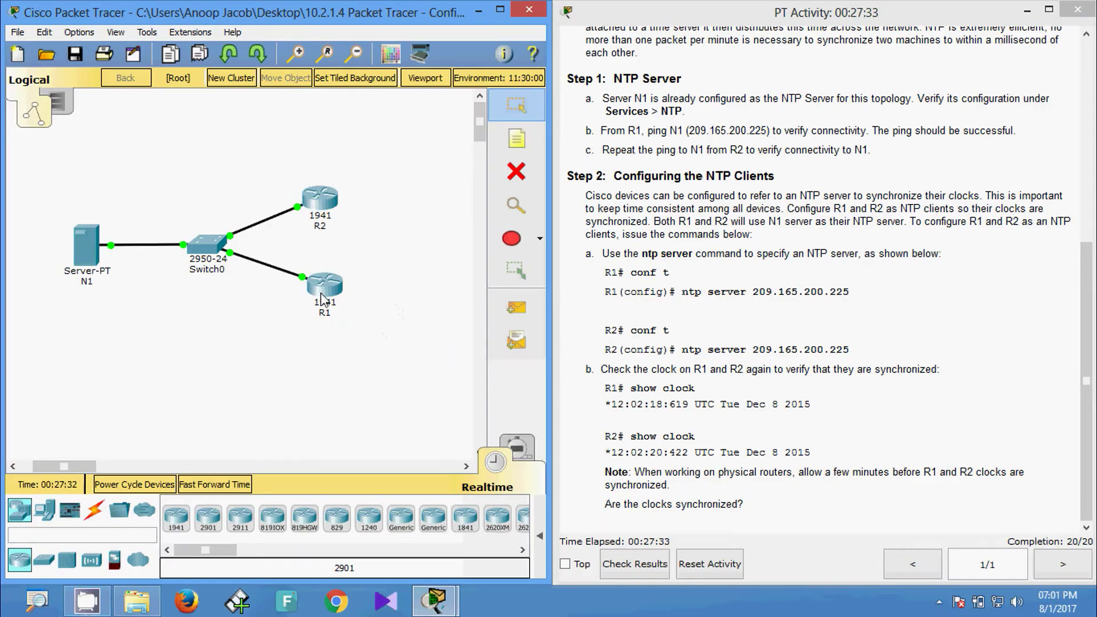
{"action": "left_click", "coordinate": [323, 300]}
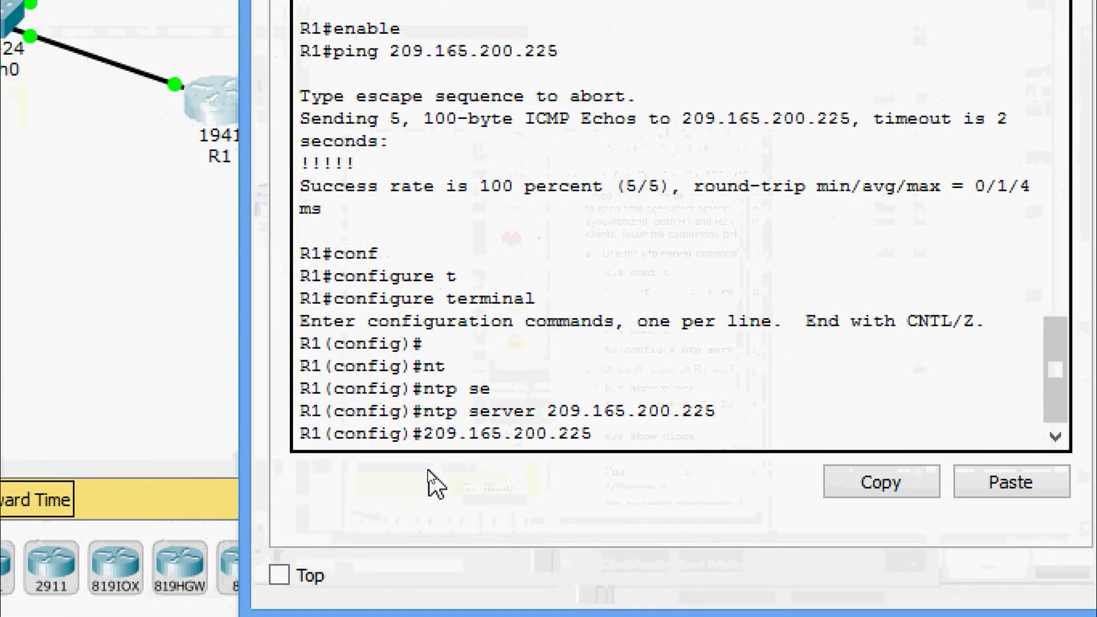
{"action": "key", "text": "ctrl+z"}
{"action": "key", "text": "Return"}
{"action": "key", "text": "Return"}
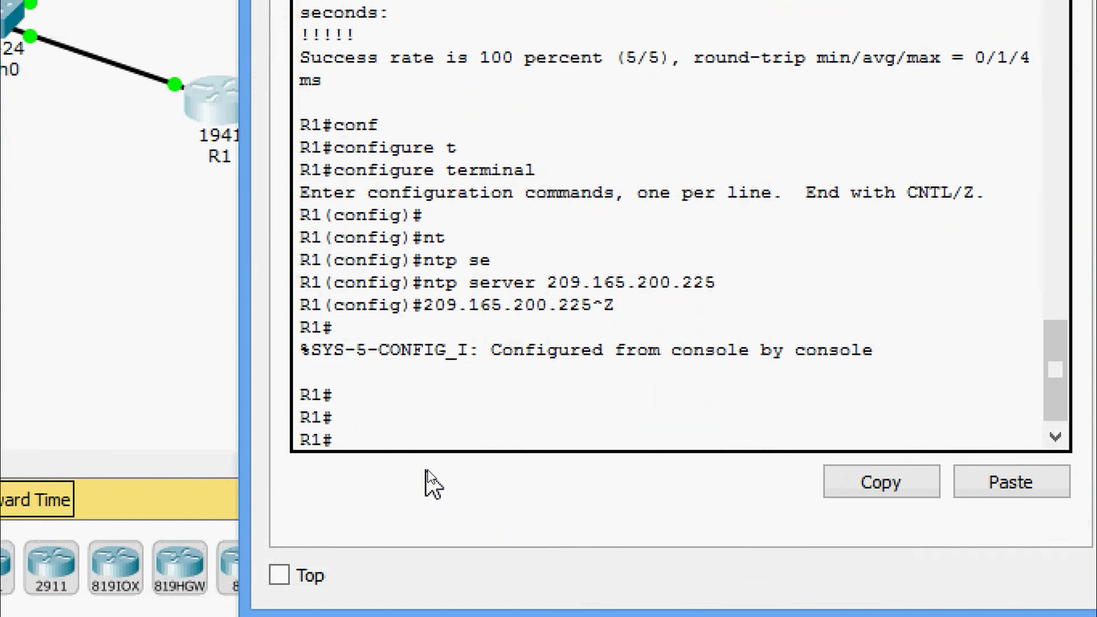
Step: Run show clock on R1, reading 19:1:33.920 UTC Tue Aug 1 2017
{"action": "type", "text": "sh"}
{"action": "key", "text": "Tab"}
{"action": "type", "text": "cl"}
{"action": "key", "text": "Tab"}
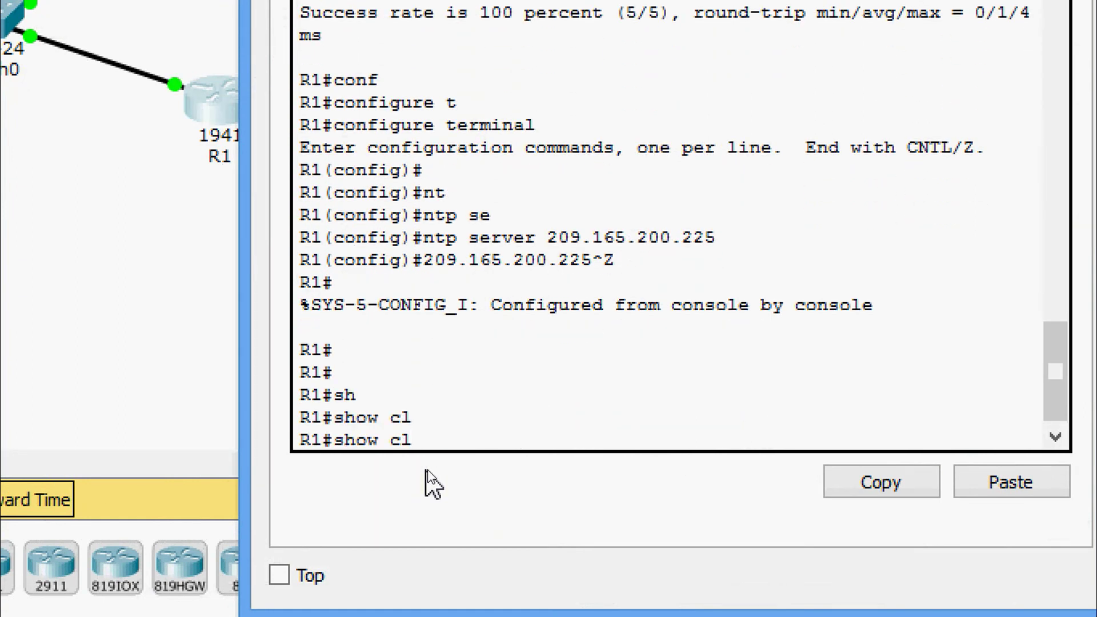
{"action": "type", "text": "oc"}
{"action": "key", "text": "Tab"}
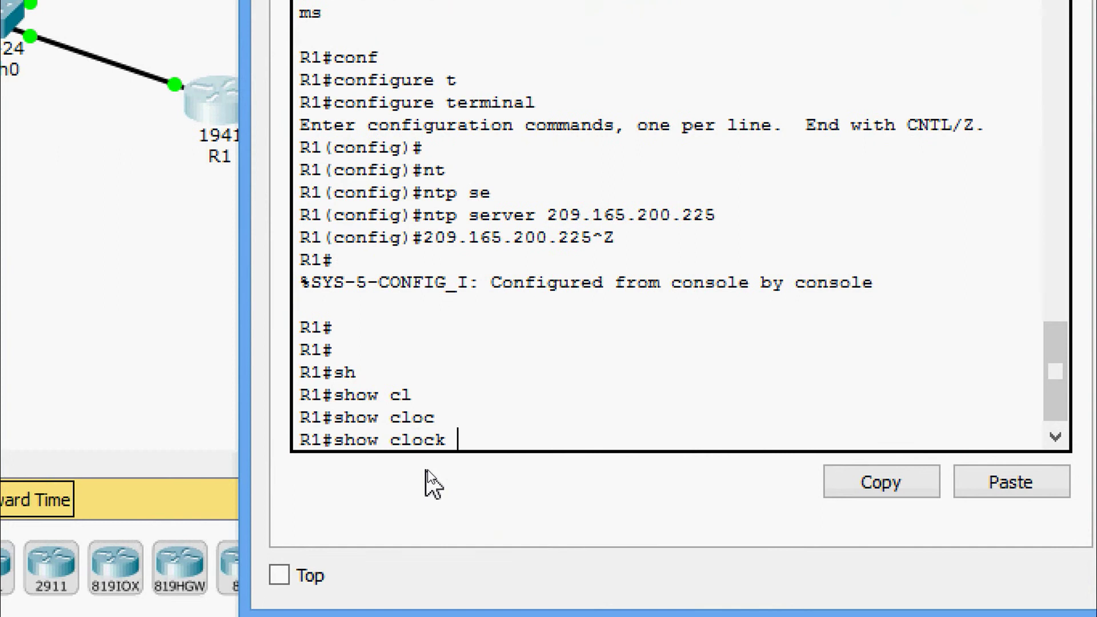
{"action": "key", "text": "Return"}
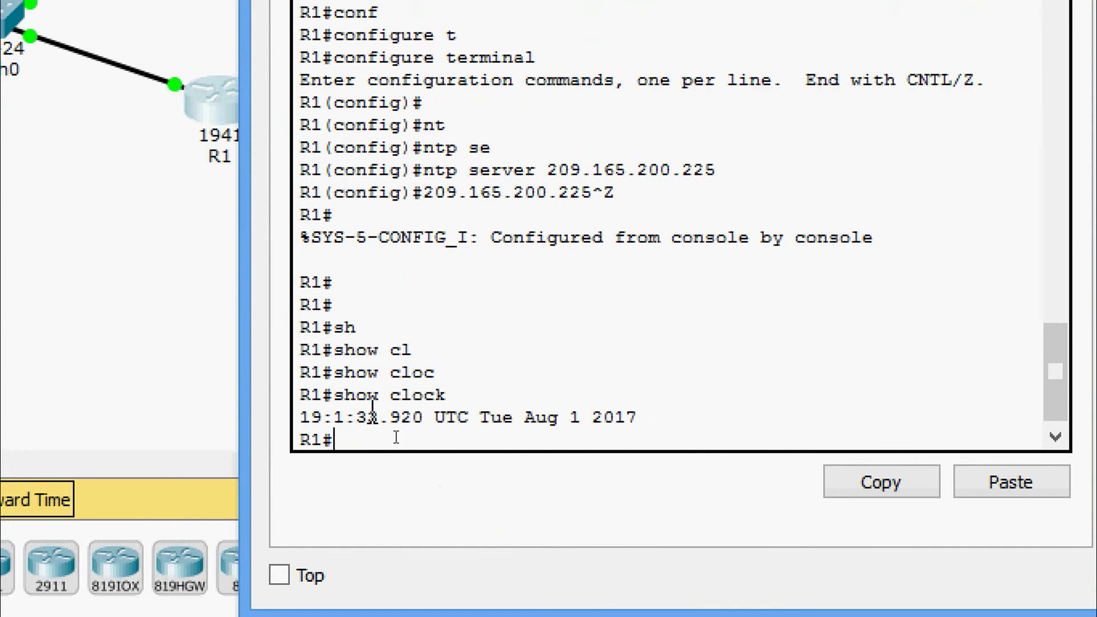
{"action": "left_click_drag", "start_coordinate": [301, 417], "coordinate": [379, 432]}
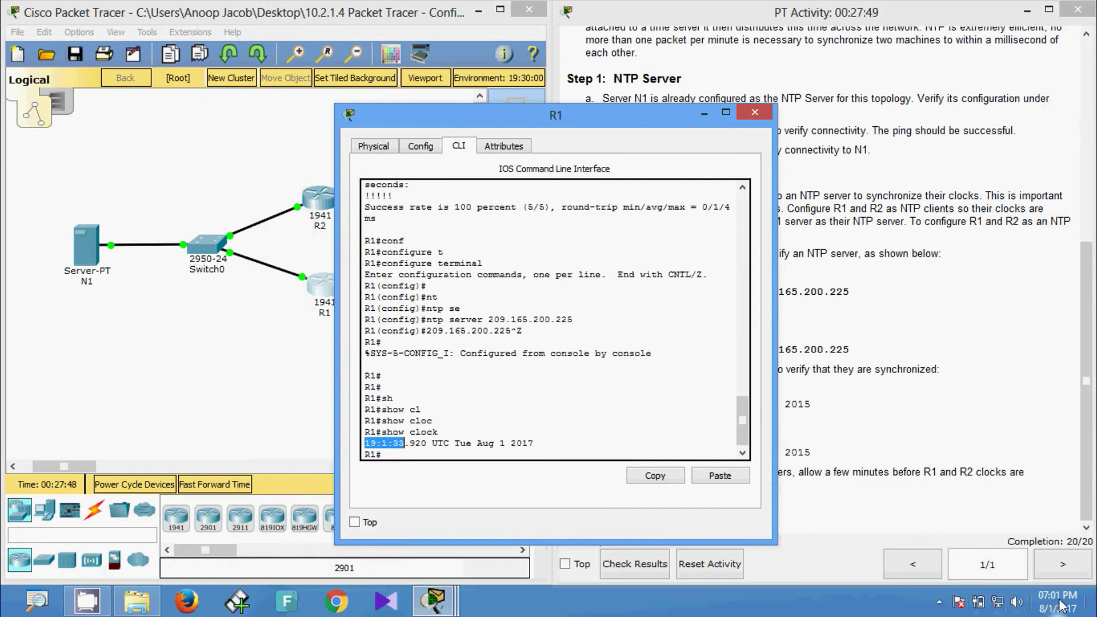
{"action": "mouse_move", "coordinate": [1060, 607]}
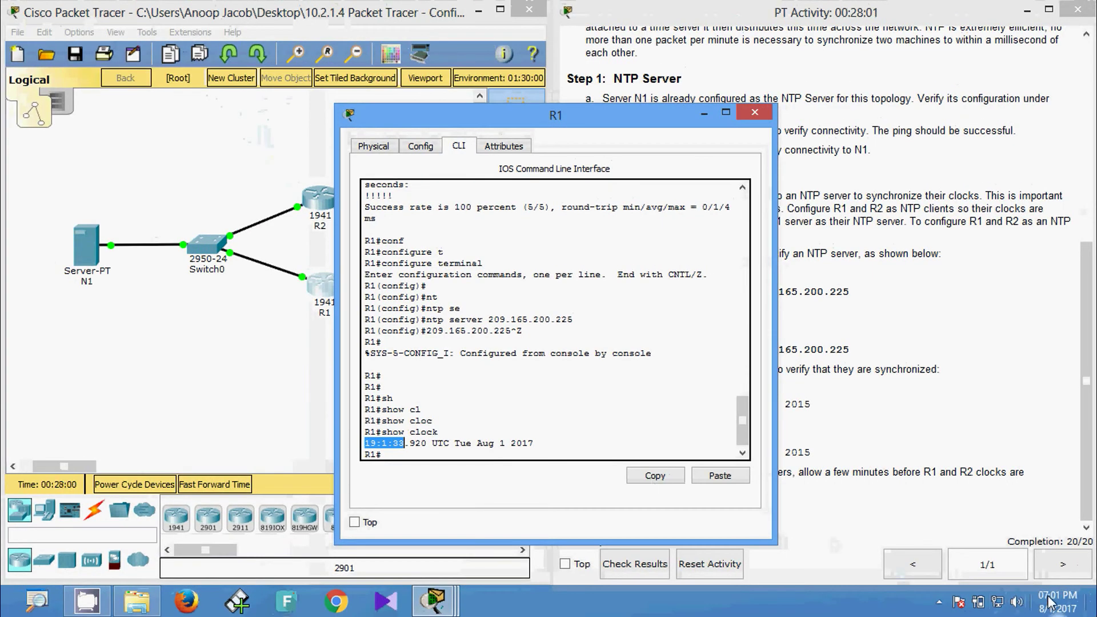
{"action": "mouse_move", "coordinate": [1050, 603]}
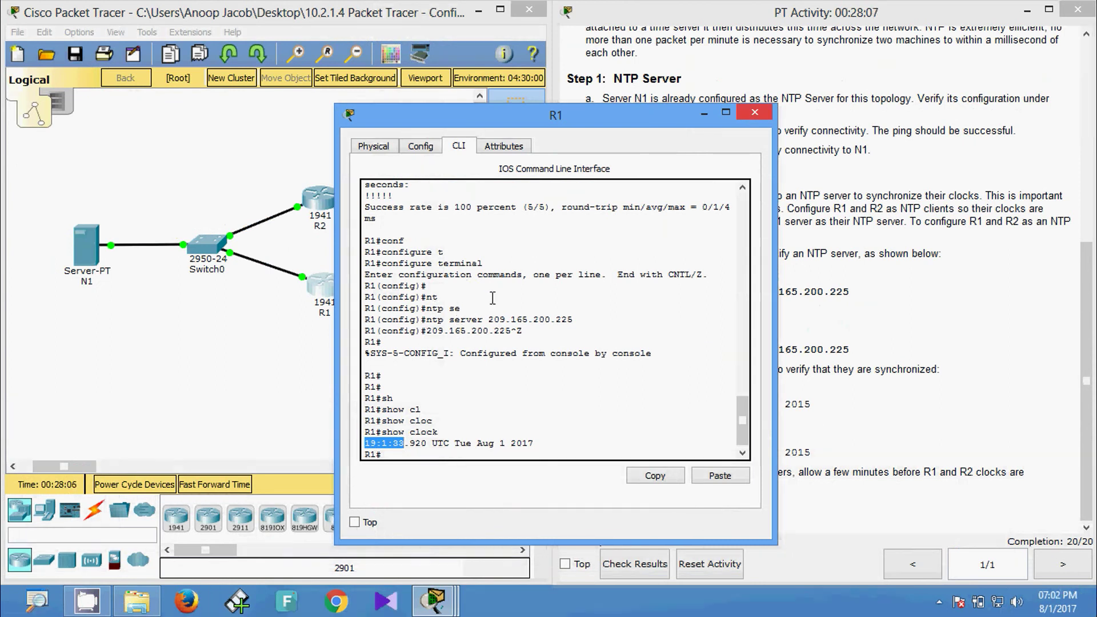
Step: Check N1's NTP service page showing August 2017 at 7:02 PM, then close it
{"action": "left_click", "coordinate": [753, 114]}
{"action": "left_click", "coordinate": [85, 240]}
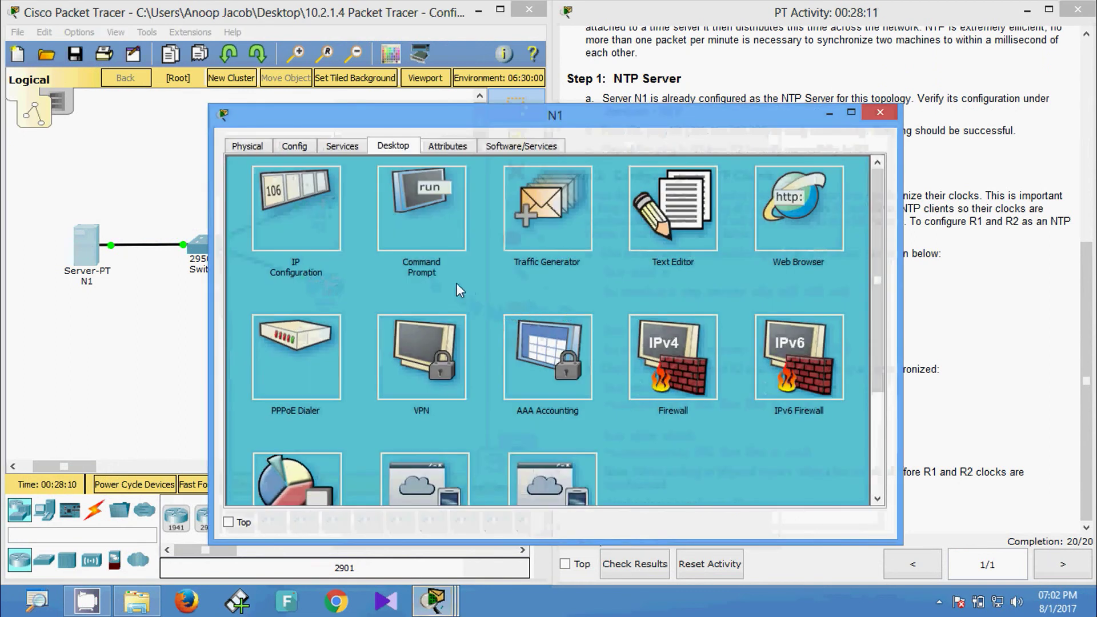
{"action": "left_click", "coordinate": [342, 146]}
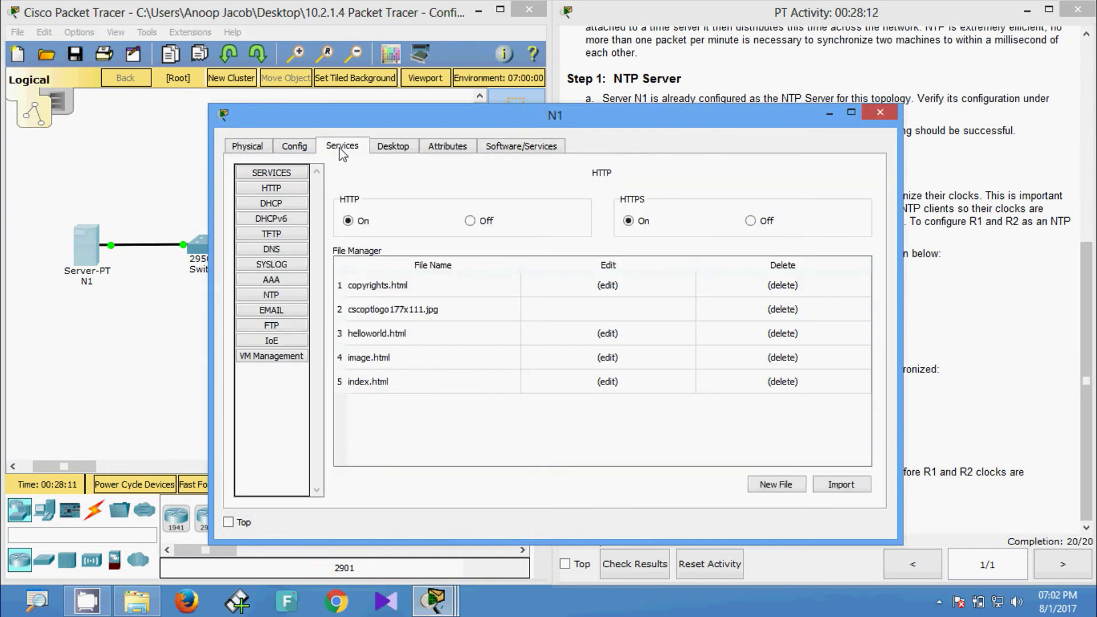
{"action": "left_click", "coordinate": [271, 296]}
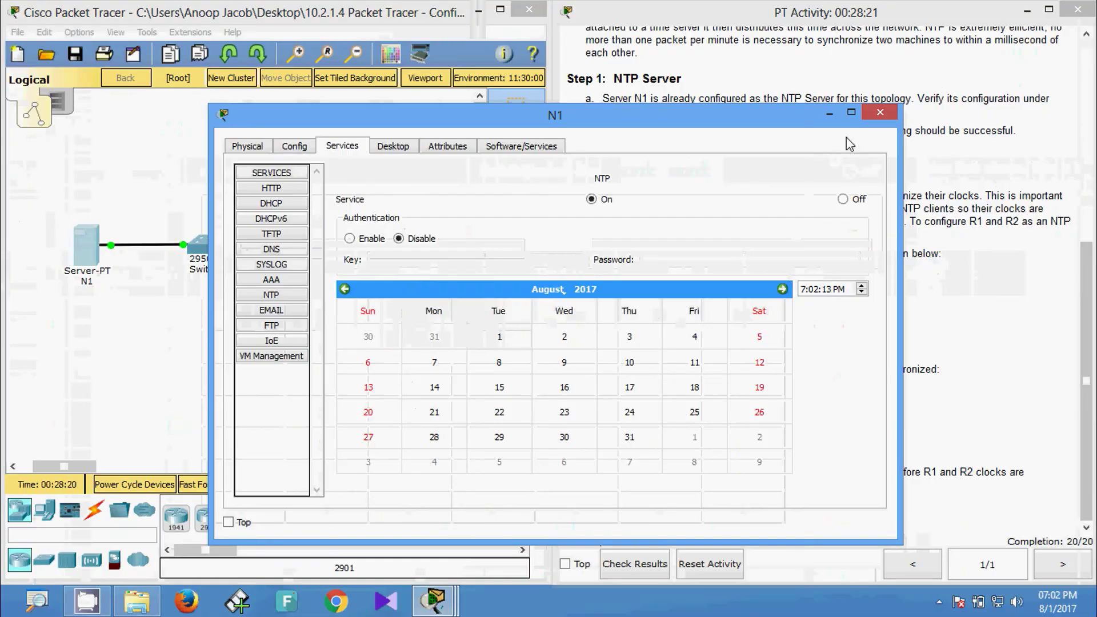
{"action": "left_click", "coordinate": [943, 83]}
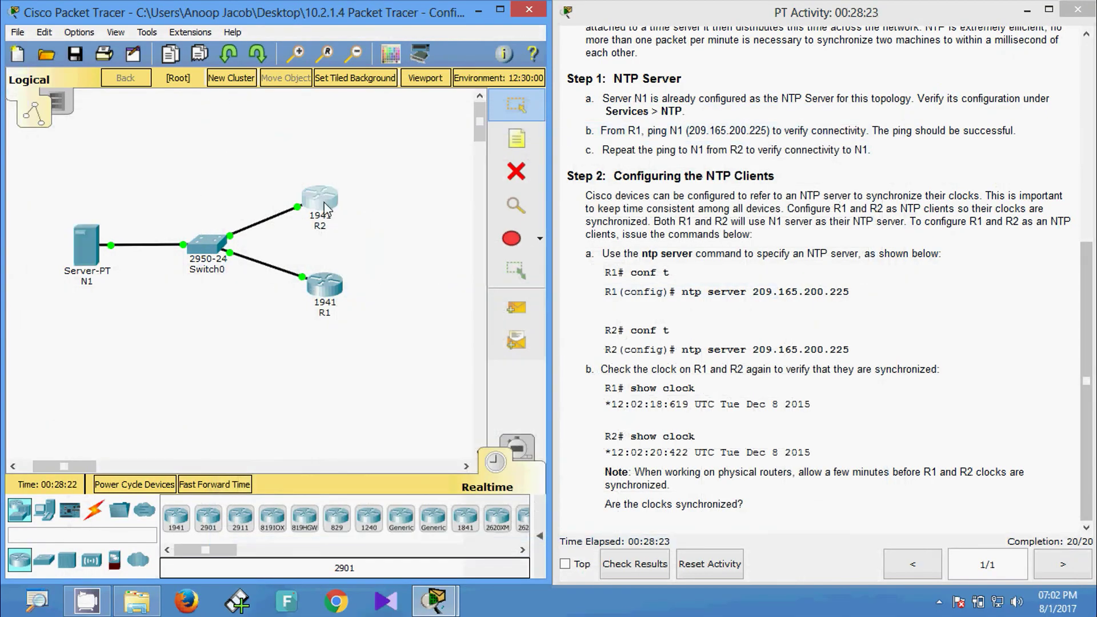
Step: Exit config mode on R2 and run show clock, reading 19:2:21.841 UTC Tue Aug 1 2017
{"action": "left_click", "coordinate": [321, 198]}
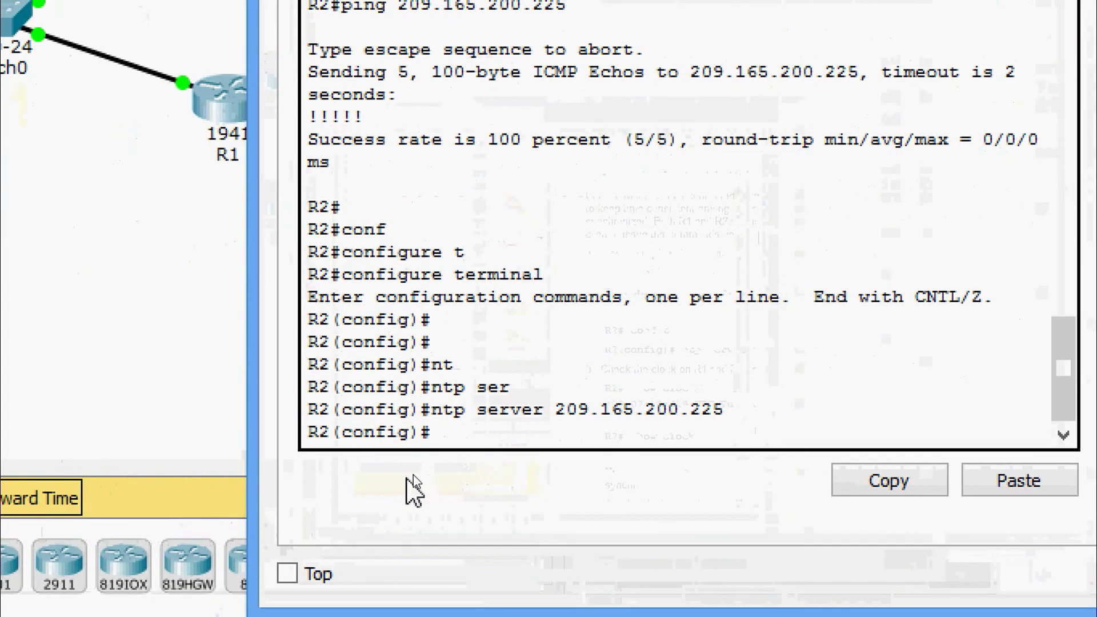
{"action": "key", "text": "ctrl+z"}
{"action": "key", "text": "Return"}
{"action": "type", "text": "sh"}
{"action": "key", "text": "Tab"}
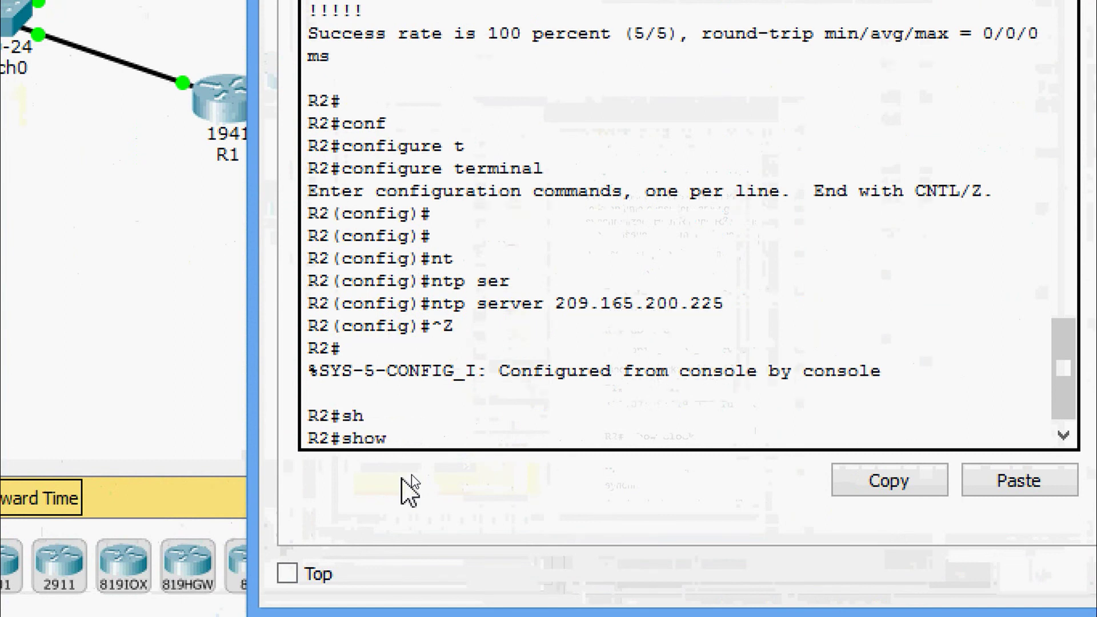
{"action": "type", "text": "oc"}
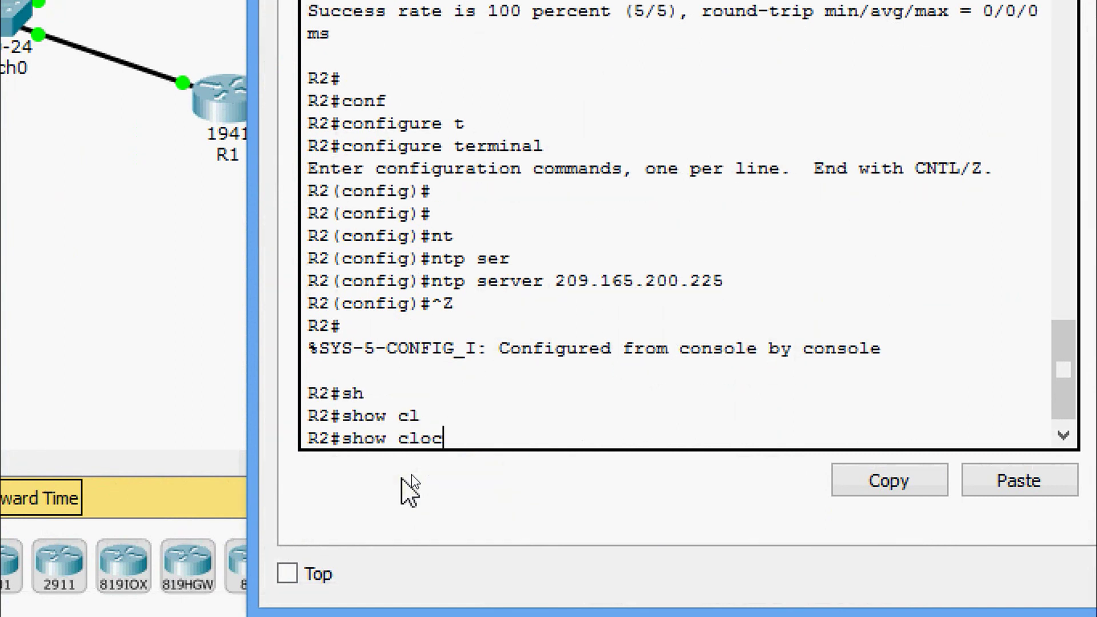
{"action": "key", "text": "Return"}
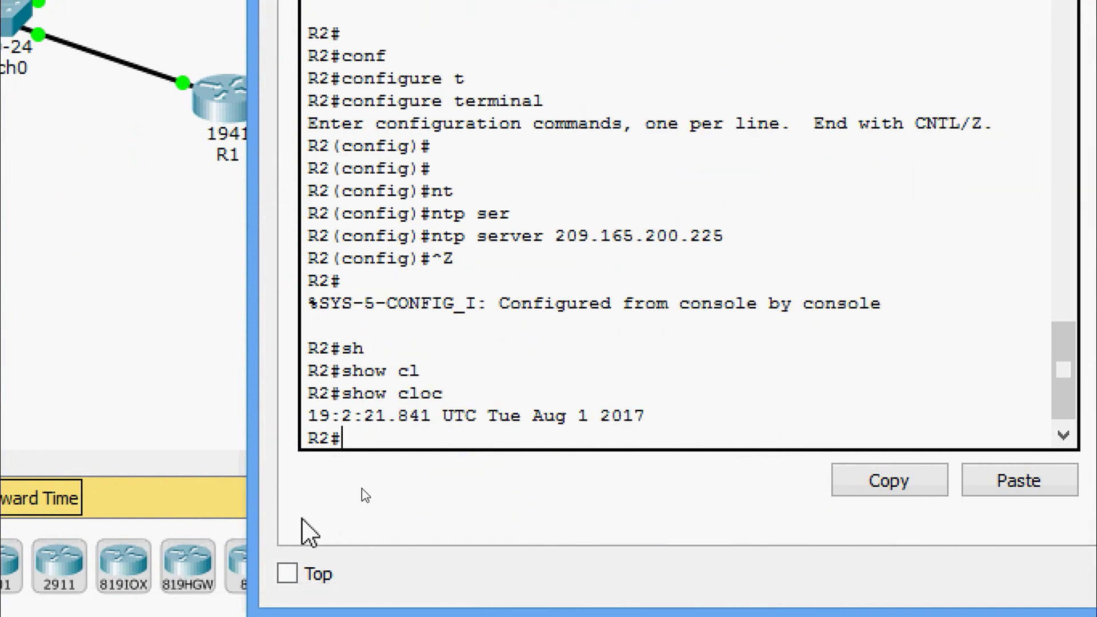